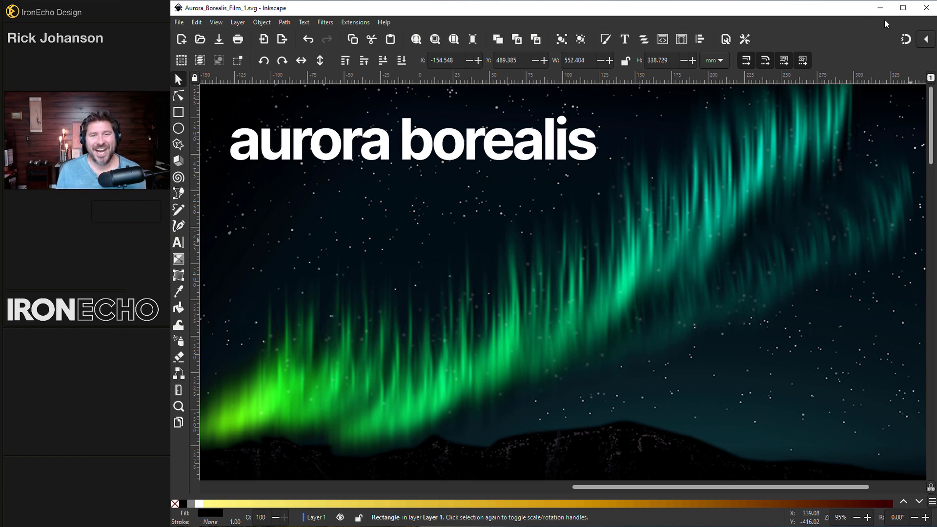
Bring the 'Twitter Request - Aurora.png' tweet screenshot over the Inkscape artwork
drag(936, 51, 416, 31)
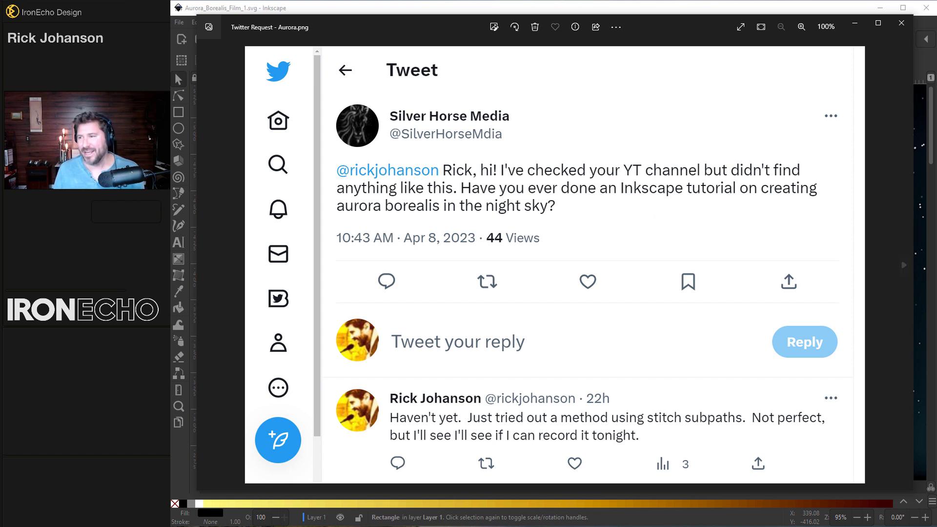
Bring in '2 Aurora Requests.jpg', read down through the request comments, then close it
drag(934, 65, 421, 57)
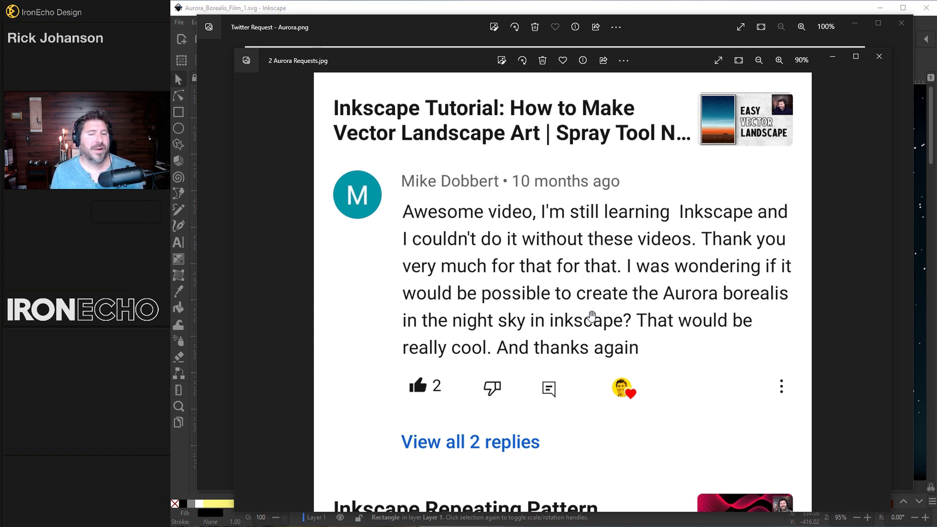
scroll(556, 211, down, 5)
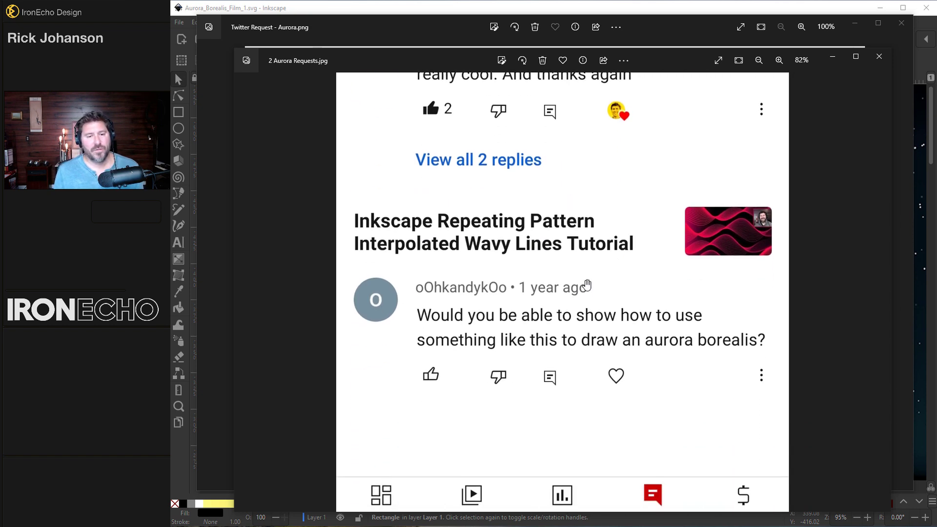
scroll(587, 285, down, 3)
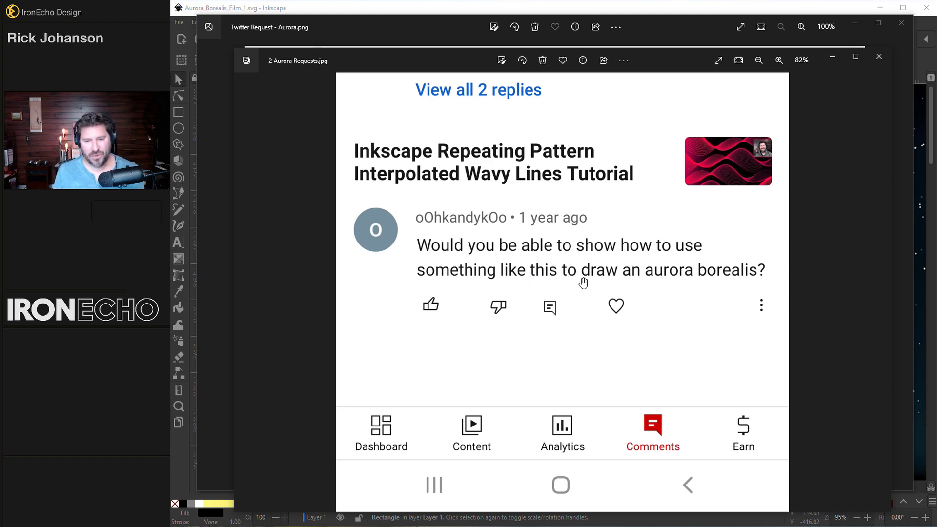
click(878, 57)
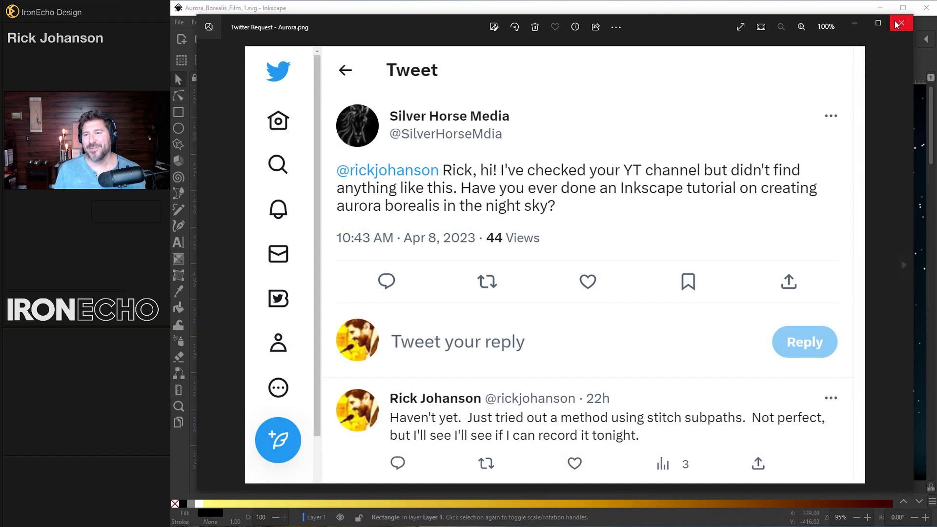
Close the last request image, move to an empty black canvas area, and switch to the Pen tool
click(901, 23)
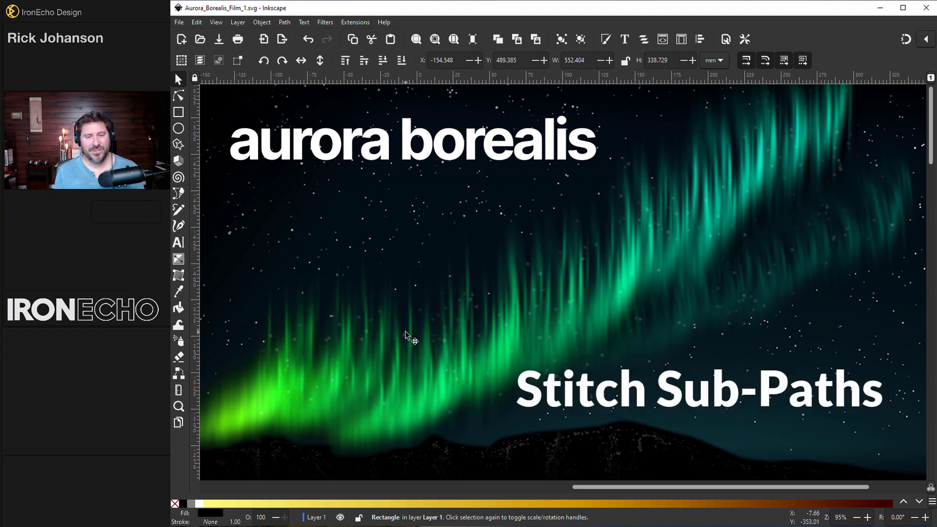
drag(465, 351, 487, 326)
scroll(487, 326, down, 15)
key(b)
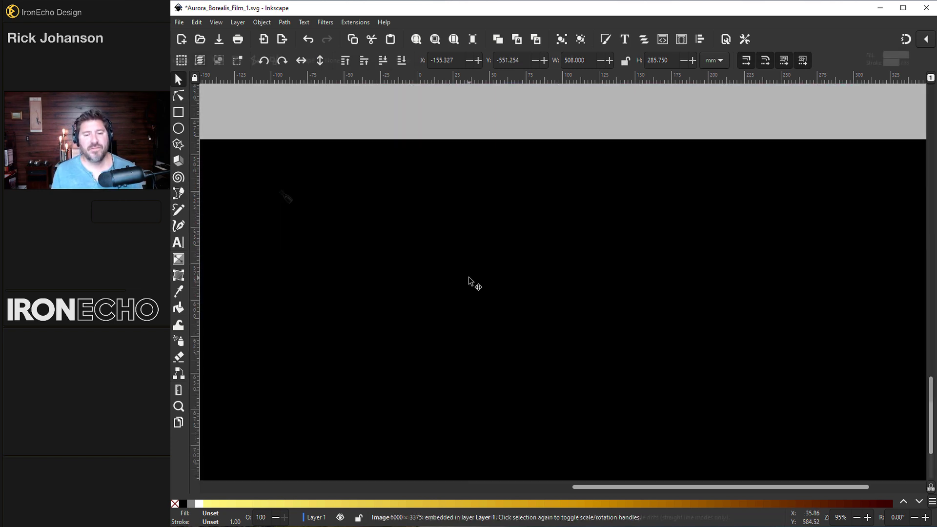
Draw a vertical white line and place a duplicate parallel to it on the right
click(359, 155)
double_click(375, 400)
key(s)
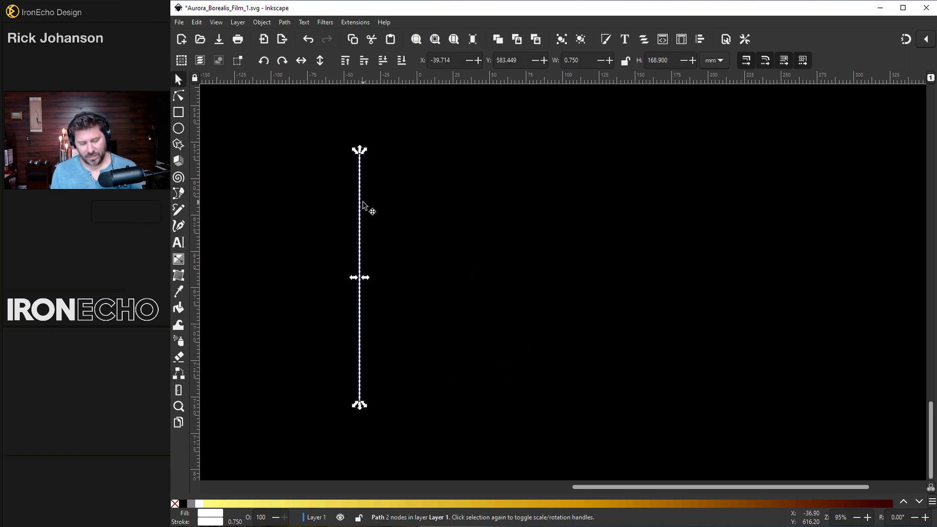
key(ctrl+d)
drag(363, 205, 625, 214)
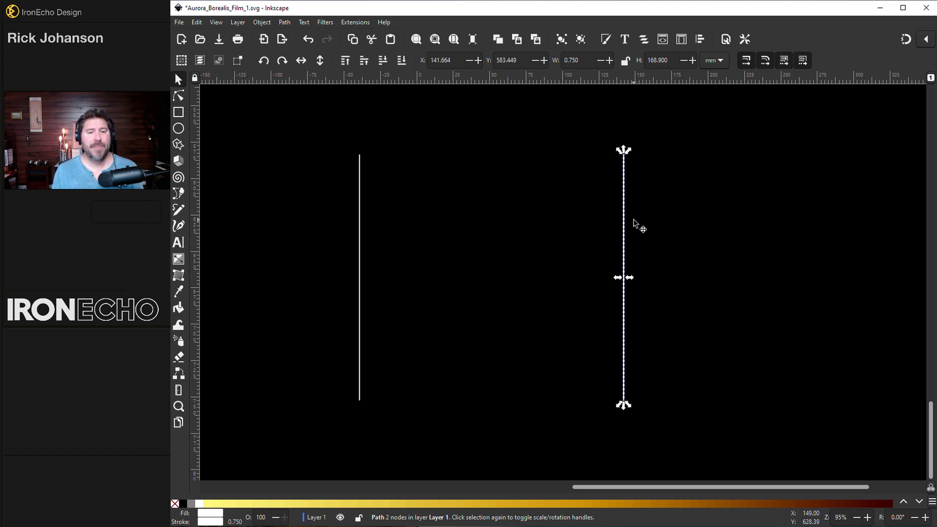
Combine both vertical lines into a single path and show its nodes
shift+click(361, 245)
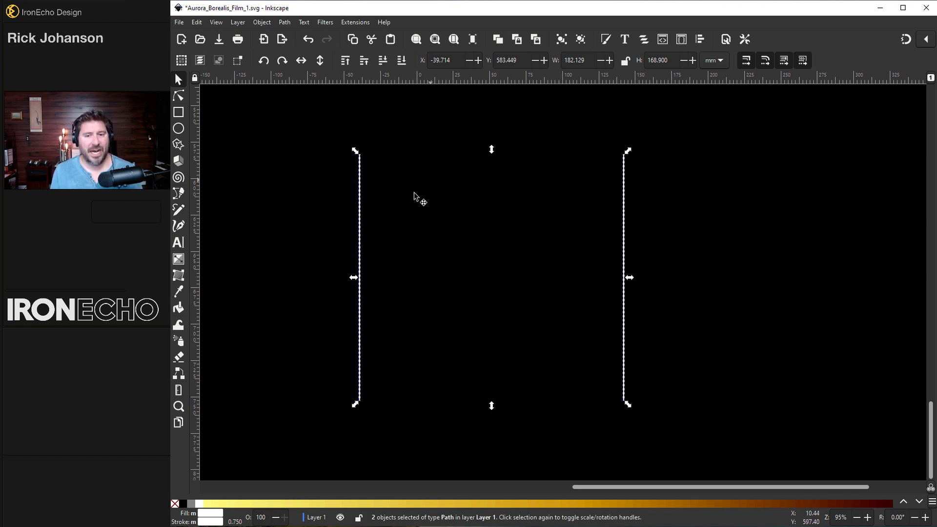
click(287, 22)
click(301, 151)
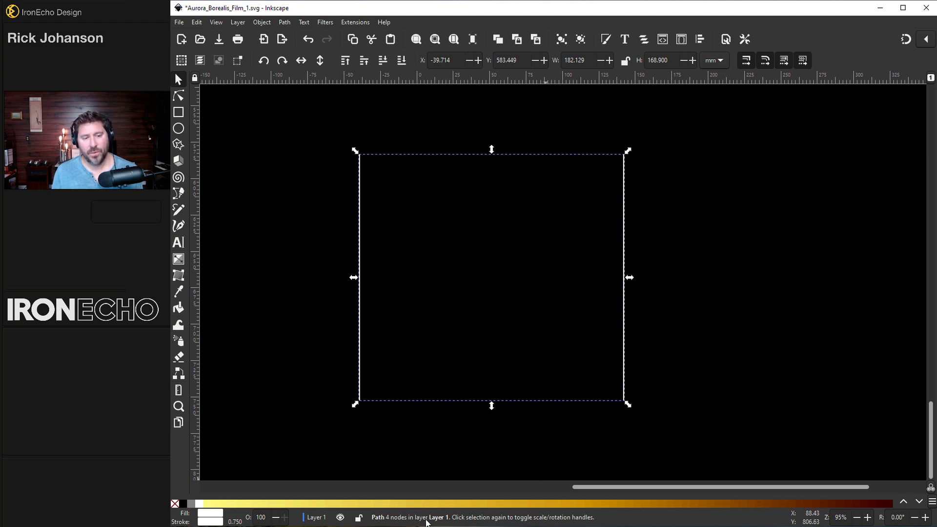
click(178, 96)
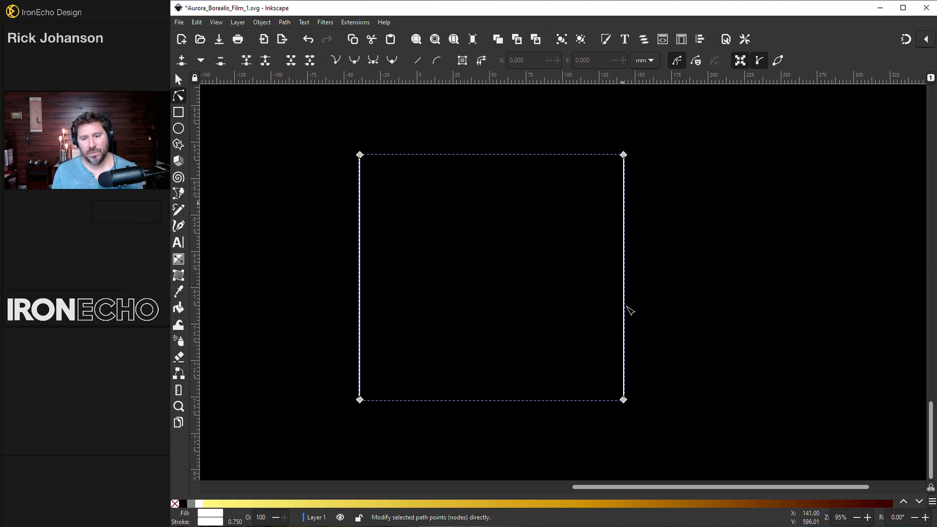
Open Path Effects and pick Stitch Sub-Paths in the effects selector
key(s)
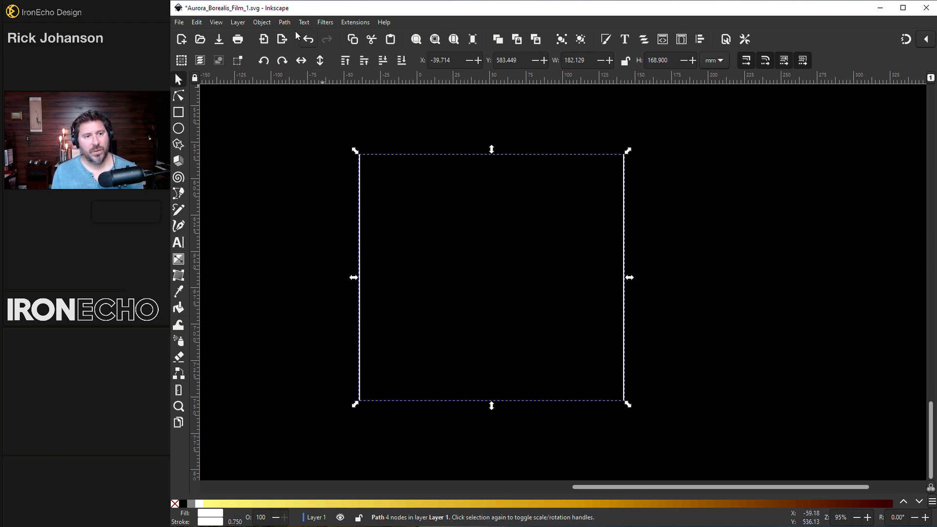
click(285, 23)
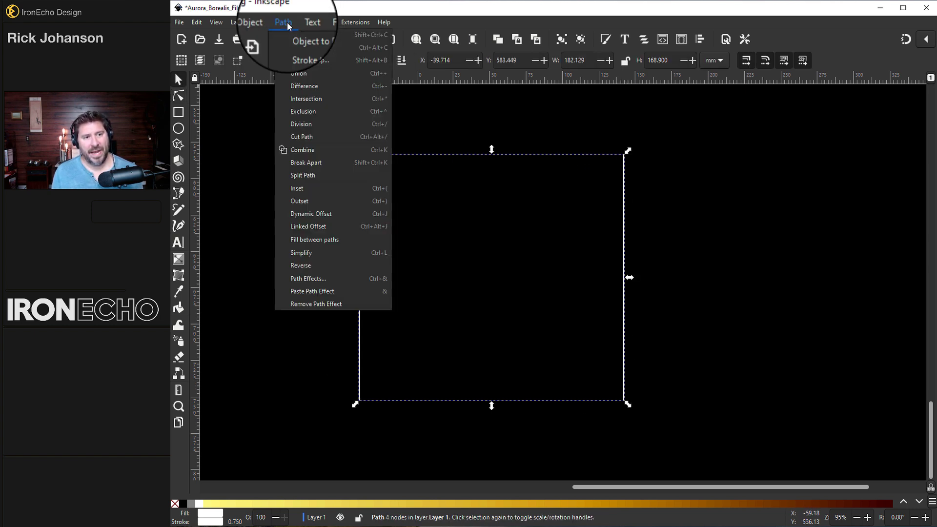
click(300, 280)
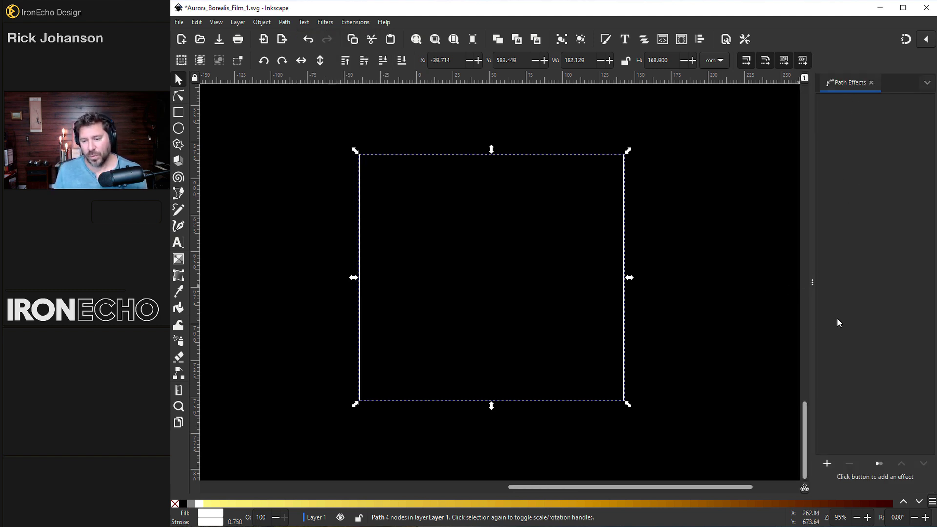
click(827, 463)
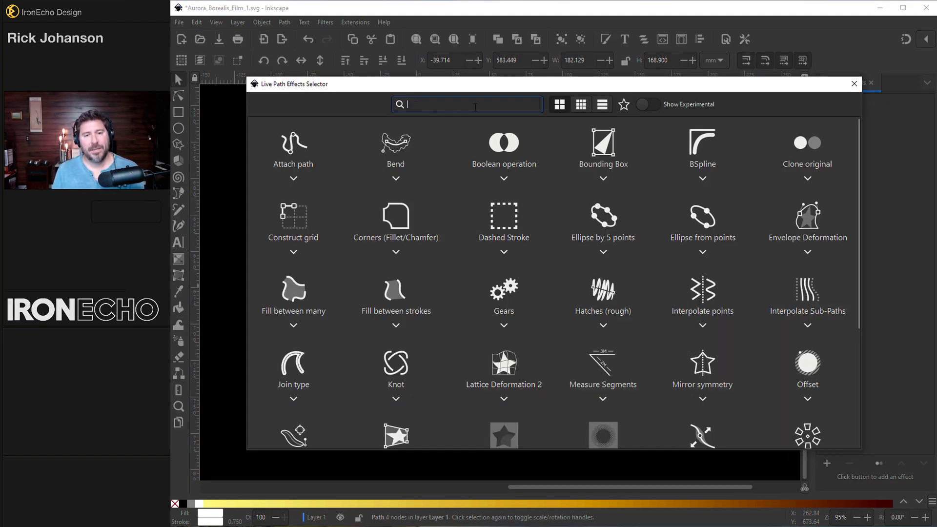
scroll(557, 210, down, 5)
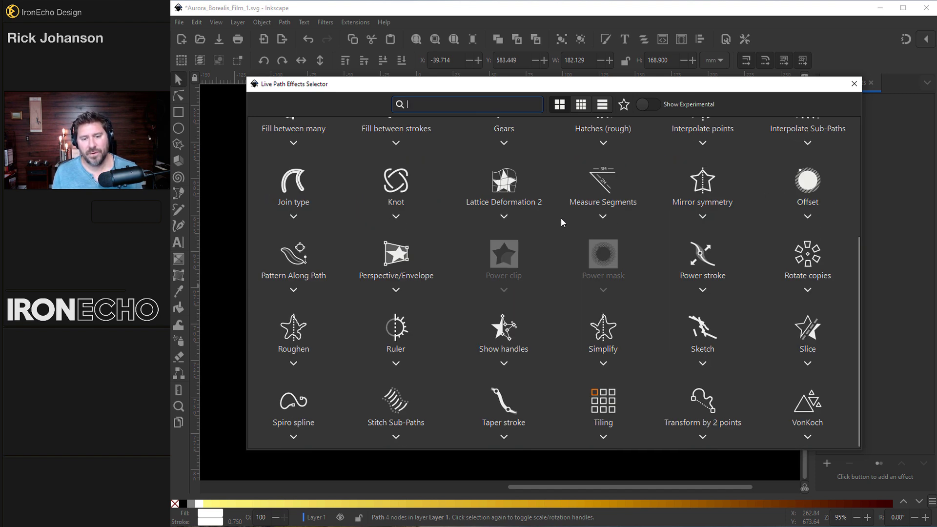
click(396, 437)
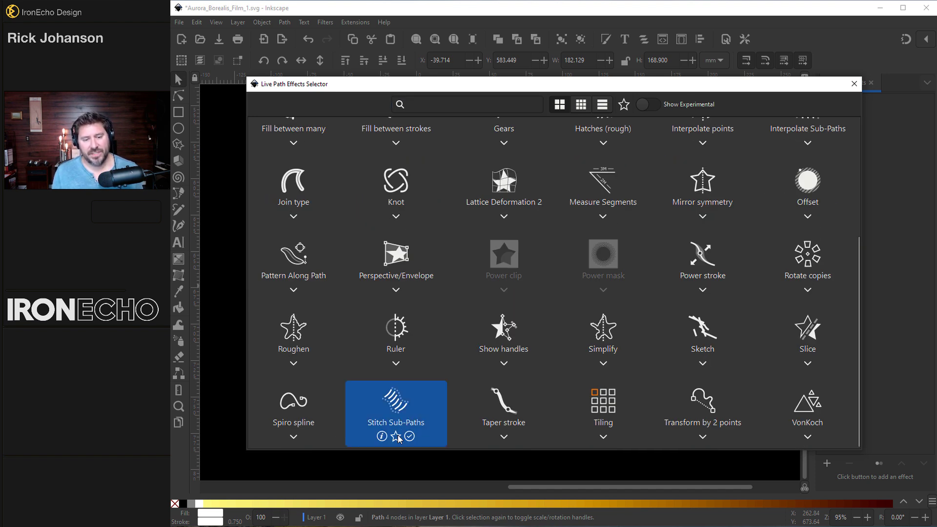
click(382, 436)
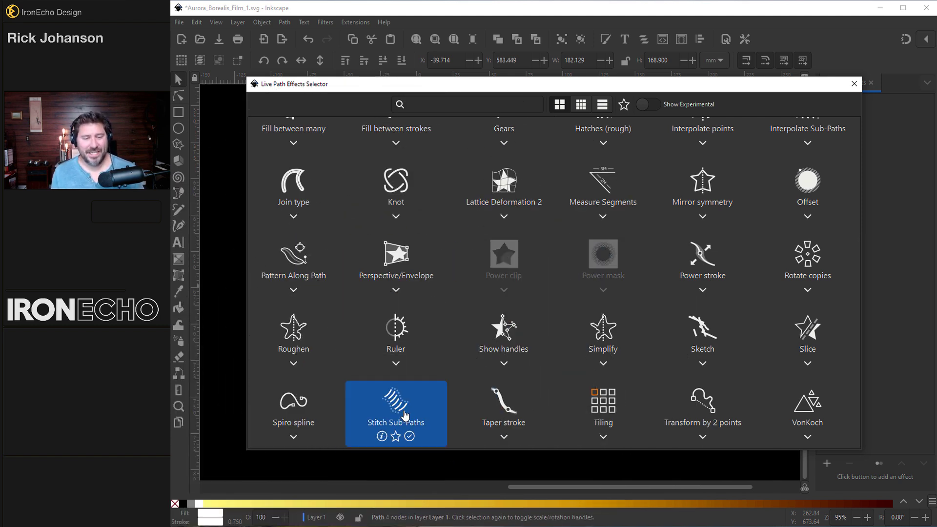
Apply Stitch Sub-Paths to the combined lines with Number of paths set to 25
click(404, 413)
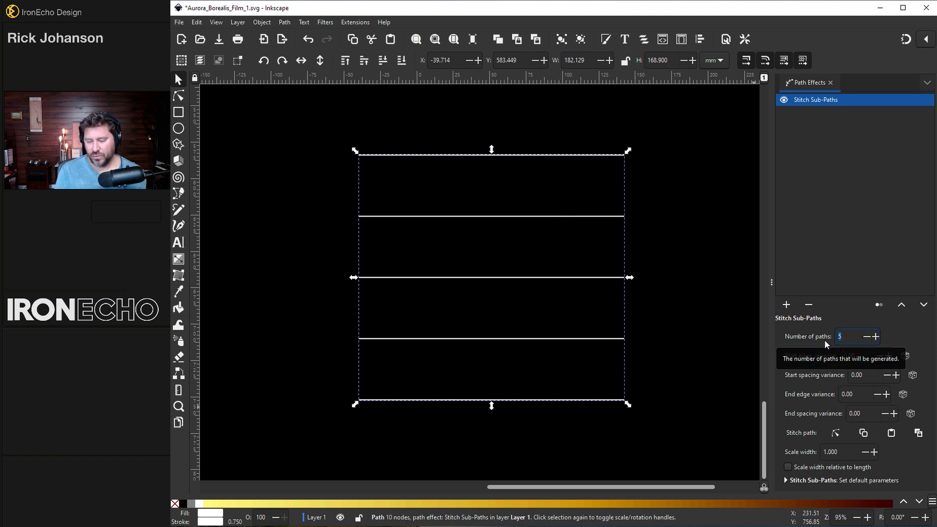
text(25)
key(Return)
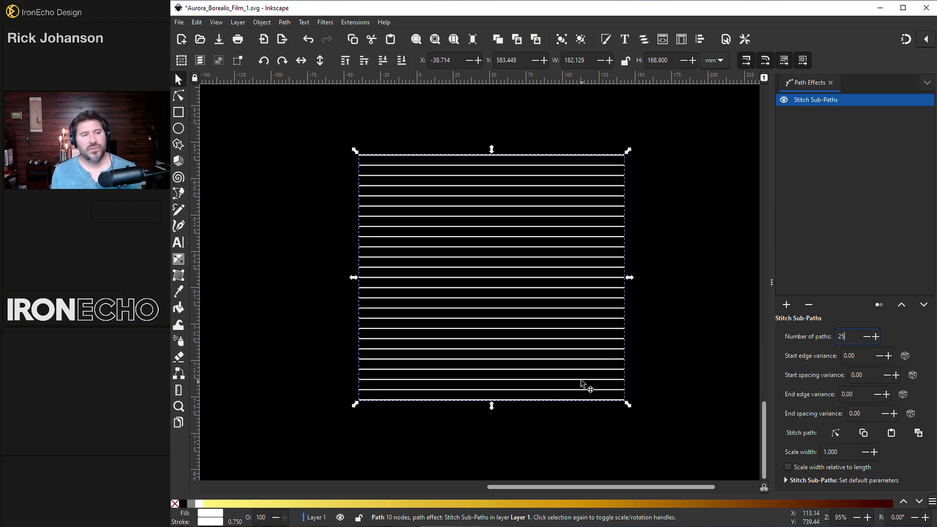
Move the top-right node to the bottom-left, then rotate the stitched fan into a V shape
click(178, 97)
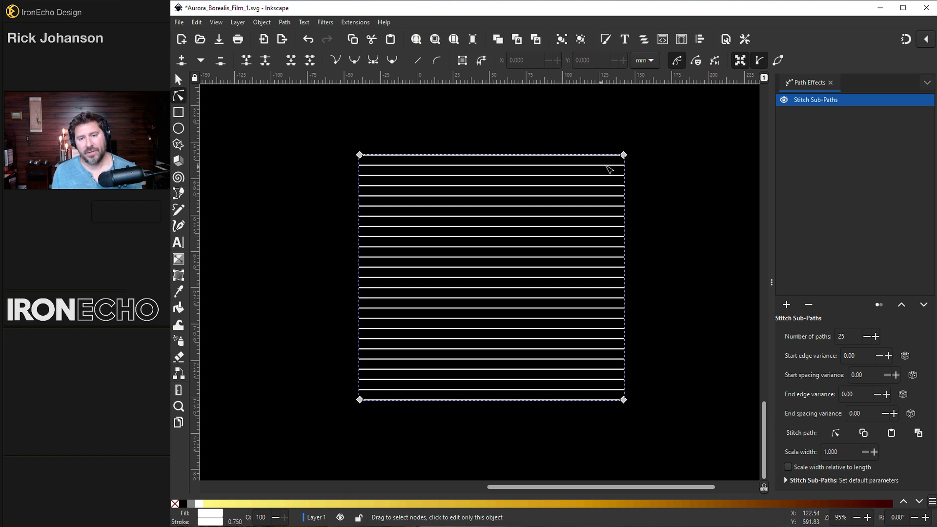
drag(624, 155, 359, 398)
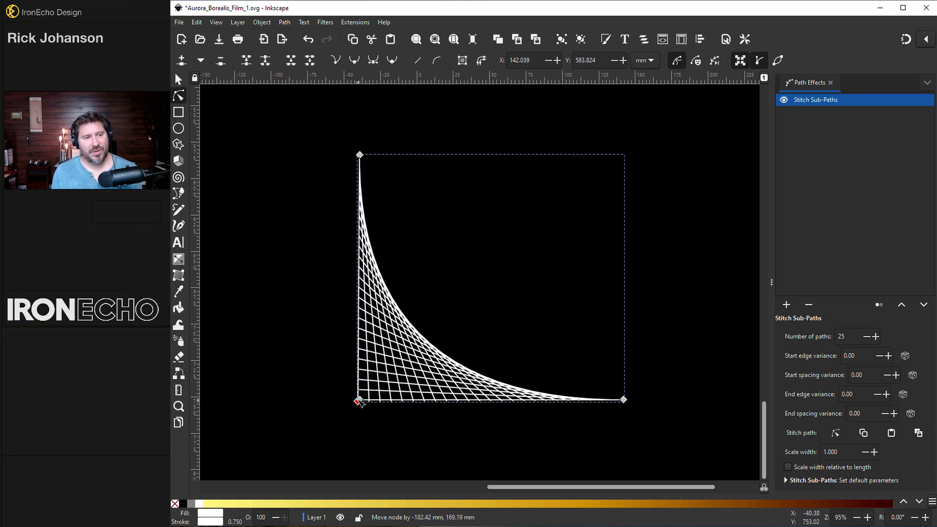
key(s)
drag(629, 406, 673, 278)
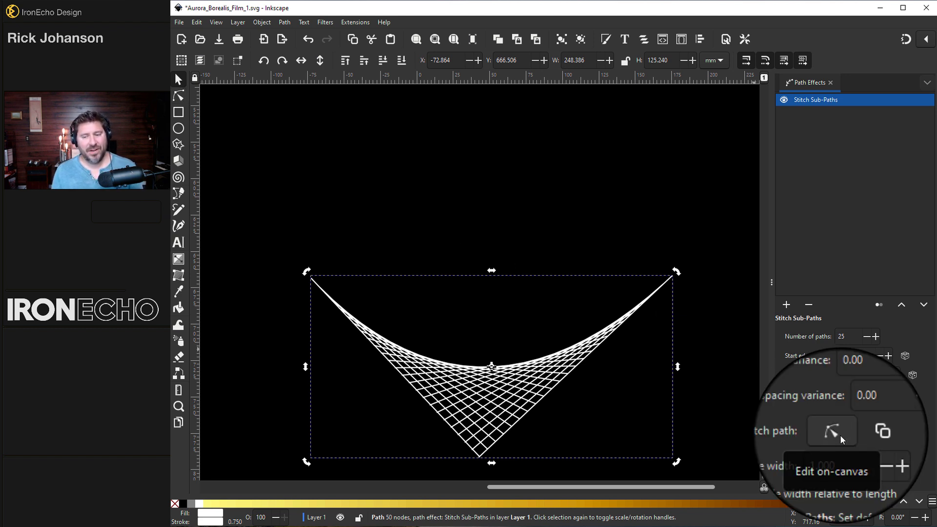
Edit the stitch guide on canvas and select both of its nodes
click(835, 434)
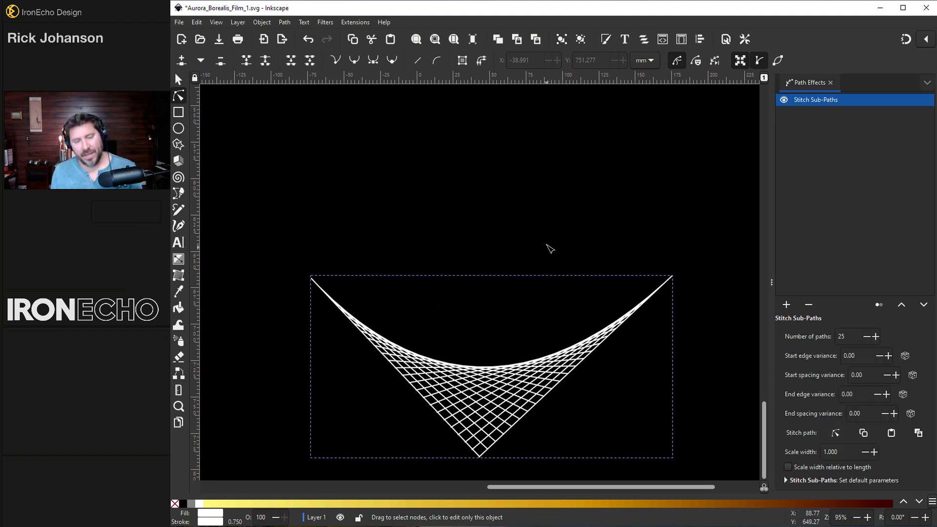
scroll(548, 246, down, 1)
scroll(557, 237, down, 2)
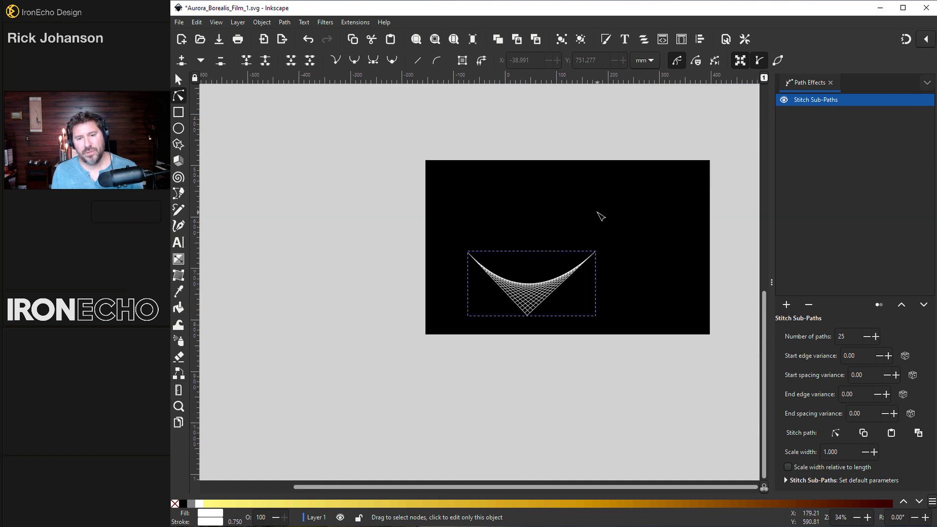
scroll(599, 213, up, 5)
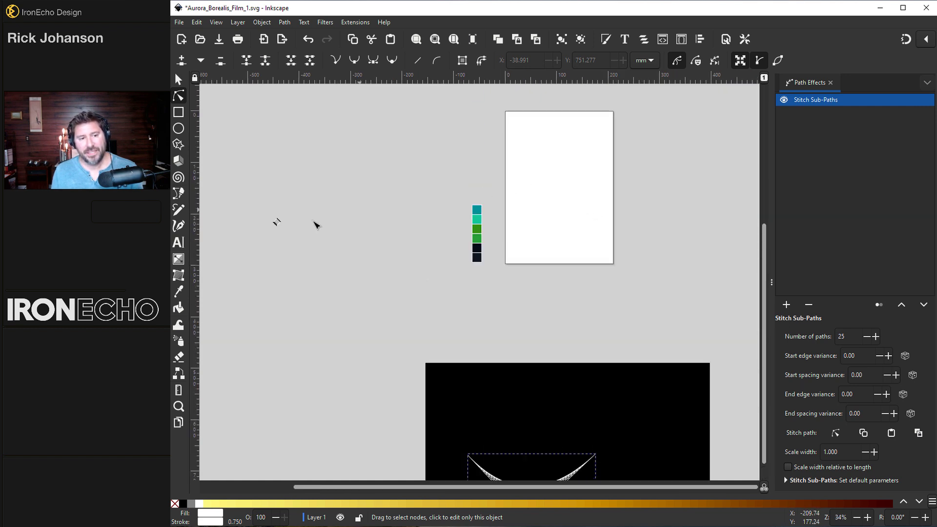
drag(261, 211, 479, 333)
scroll(480, 333, down, 4)
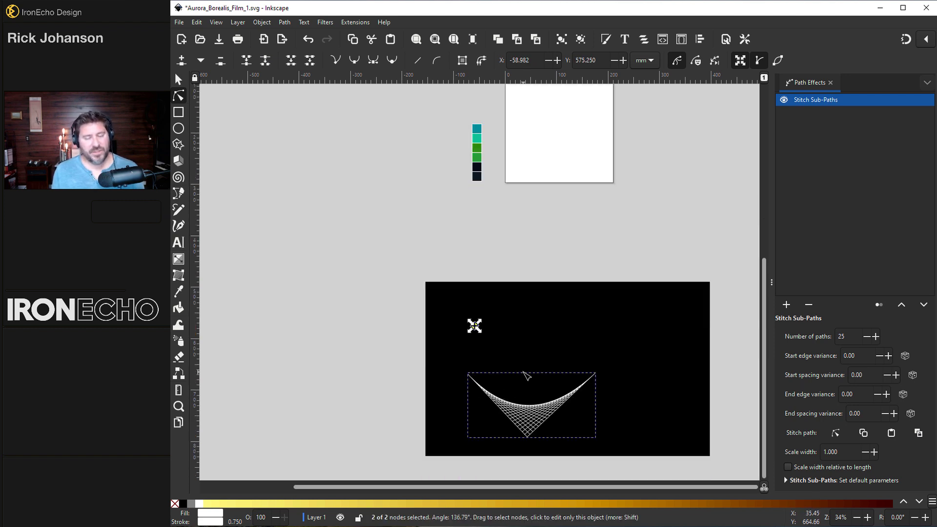
scroll(525, 374, up, 4)
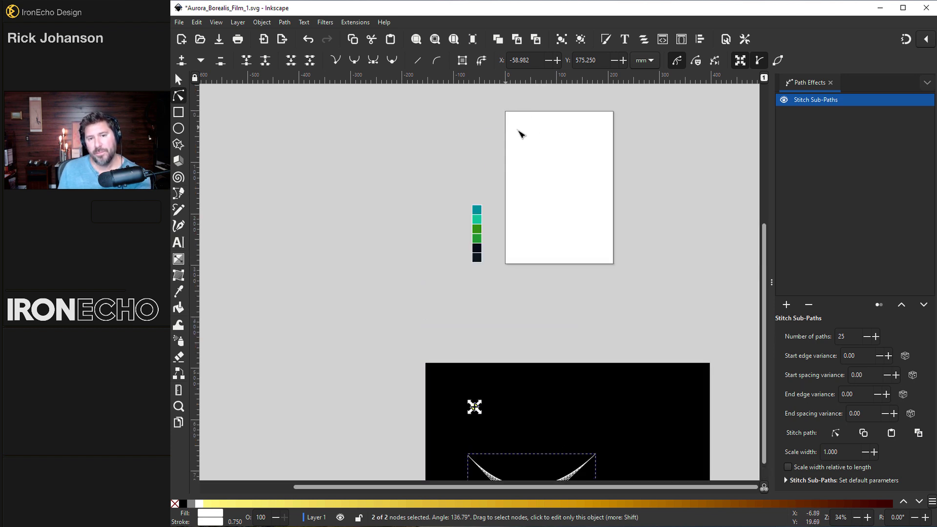
scroll(526, 247, down, 6)
scroll(525, 257, down, 2)
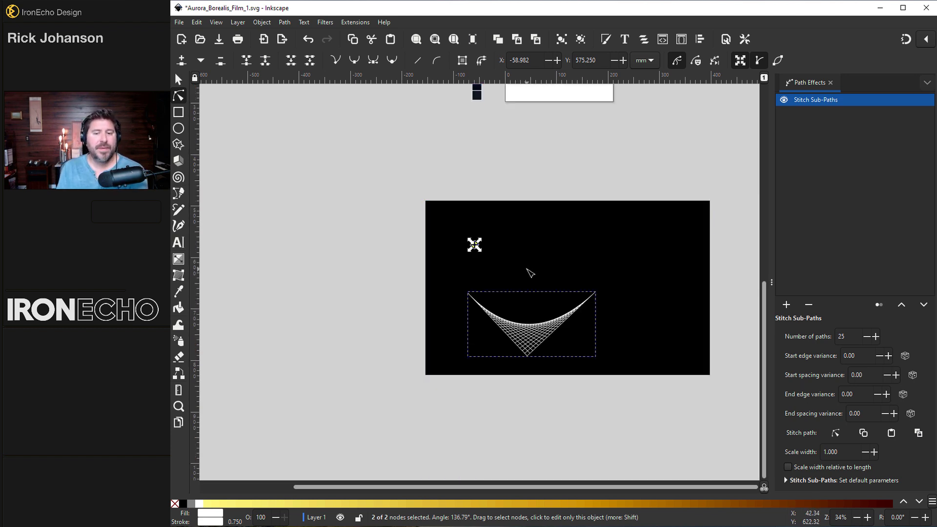
key(Escape)
ctrl+scroll(528, 273, up, 3)
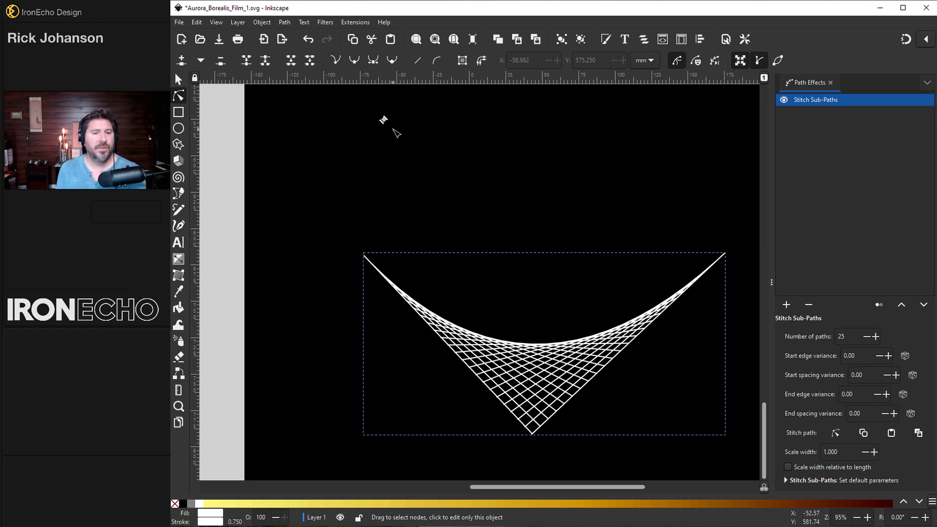
Reposition the guide nodes, bend the guide into a curve, and adjust Number of paths
drag(383, 120, 681, 121)
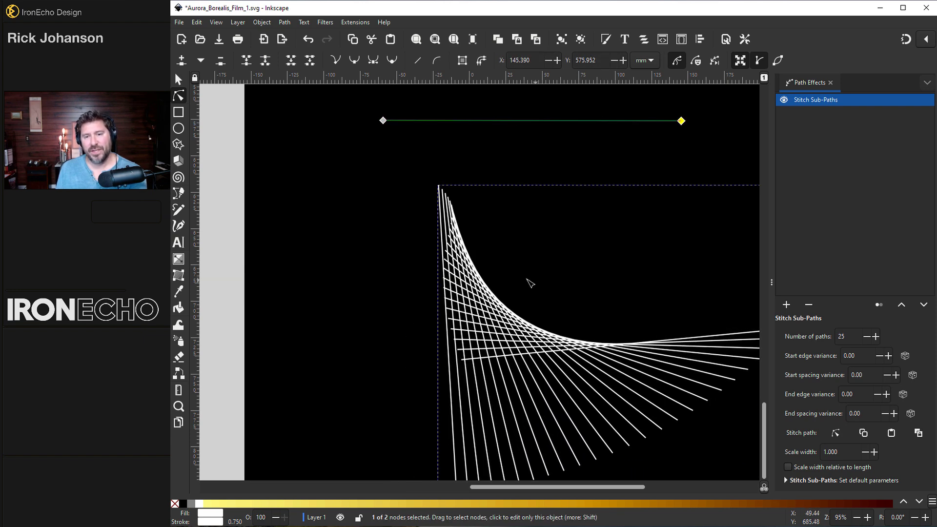
scroll(669, 211, up, 2)
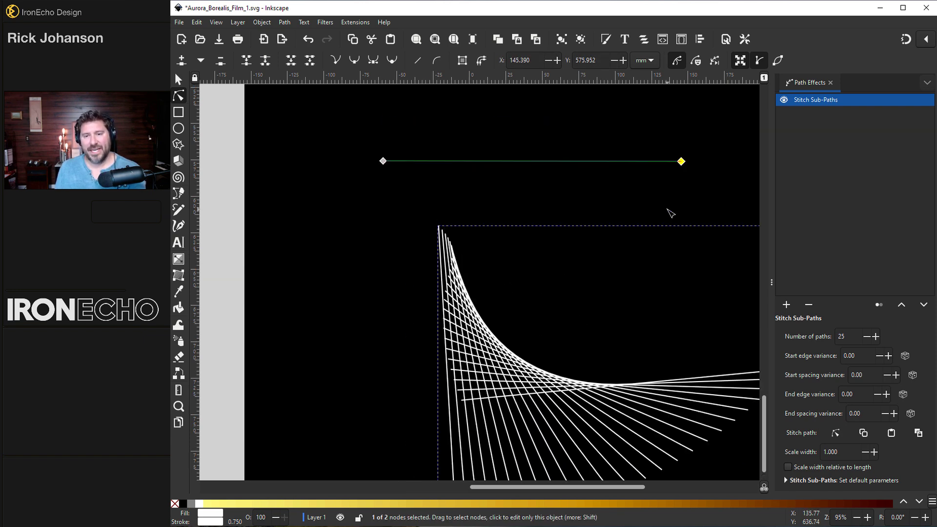
scroll(661, 226, down, 2)
drag(672, 196, 628, 100)
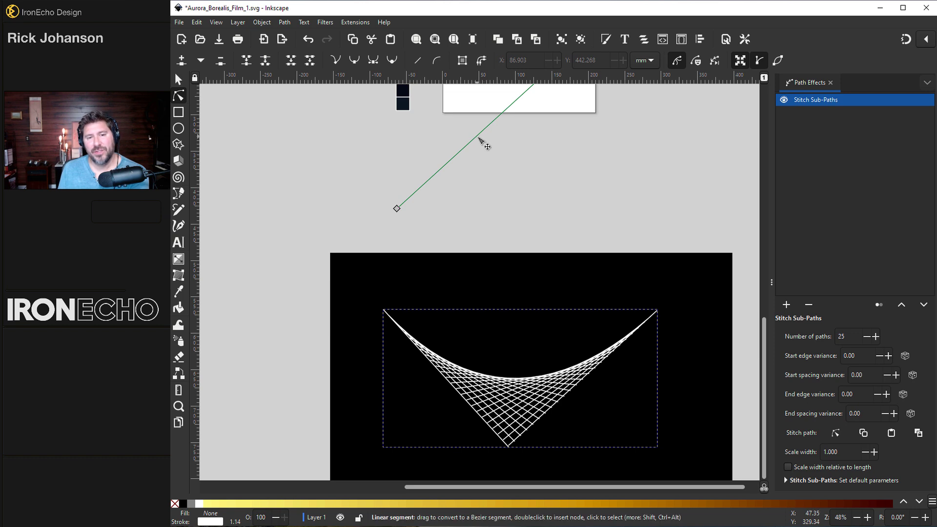
drag(479, 138, 517, 153)
double_click(848, 335)
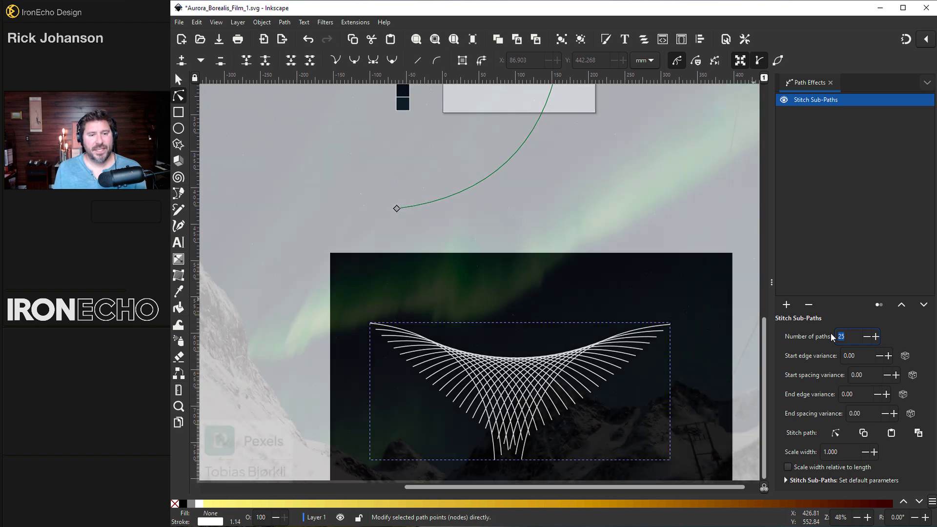
text(0)
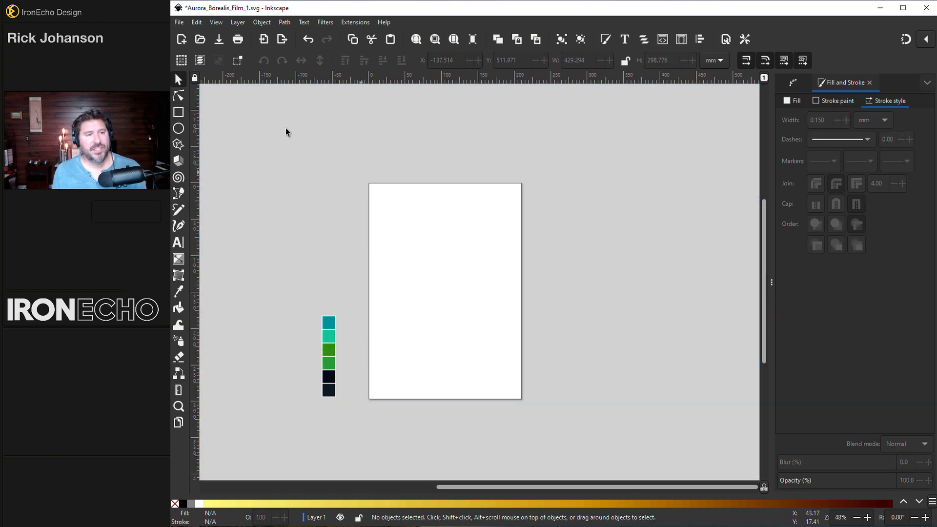
In Document Properties, make the page landscape 297 × 210 mm with a black background
click(178, 22)
click(201, 218)
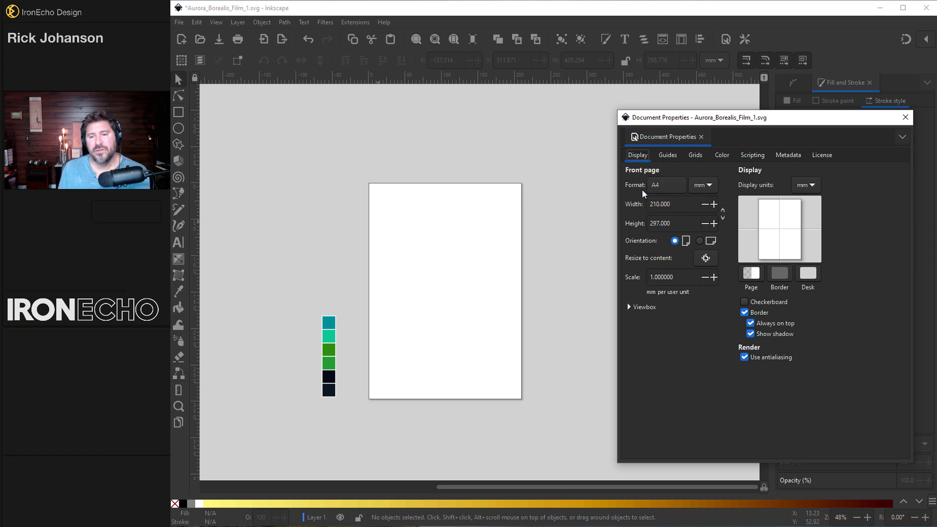
click(700, 241)
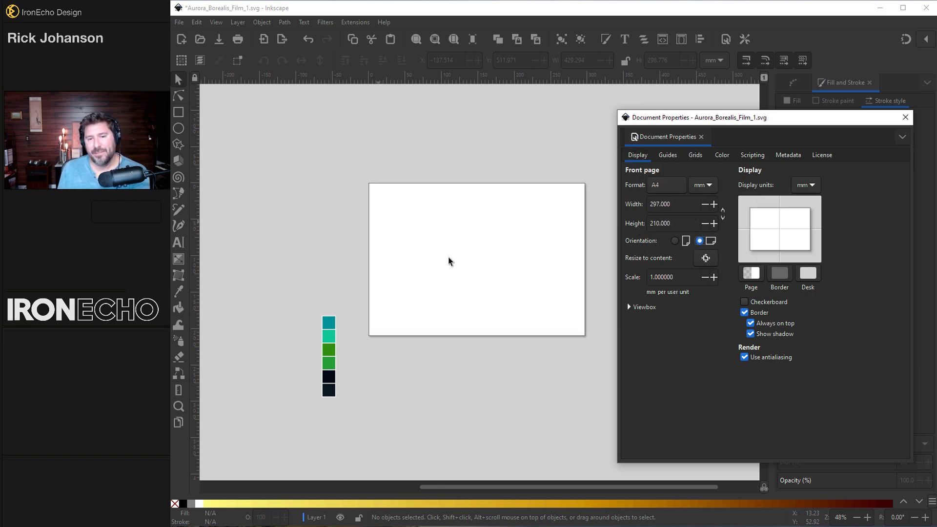
click(758, 275)
drag(560, 253, 540, 215)
click(616, 179)
click(905, 117)
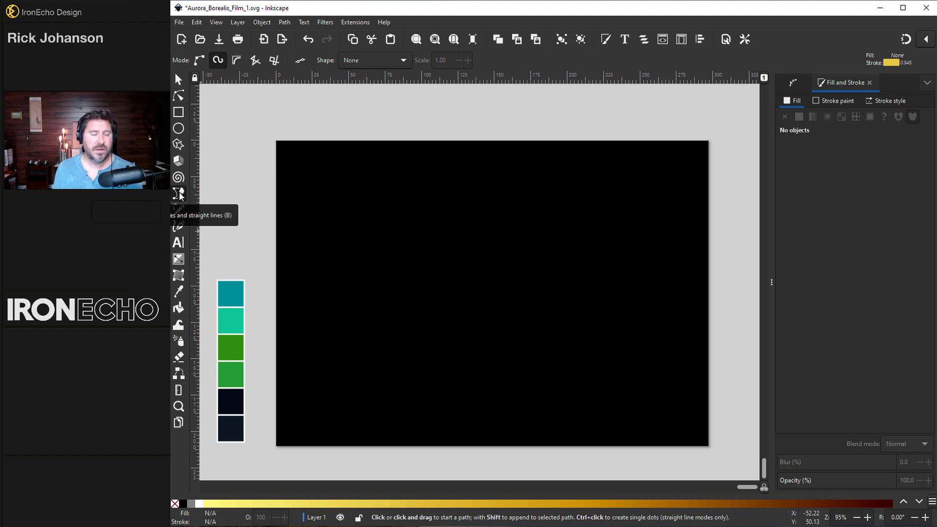
Draw a six-node Spiro curve waving from the page's lower left to upper right
key(shift+1)
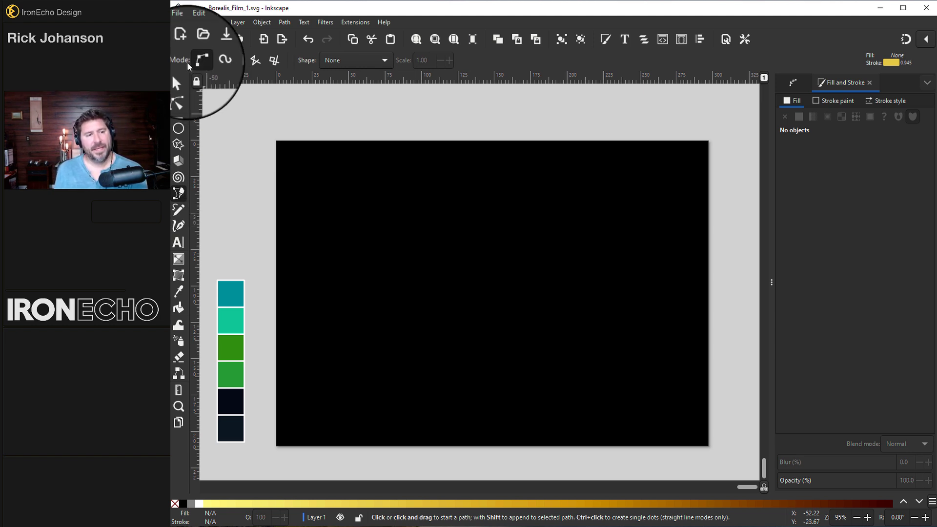
click(218, 61)
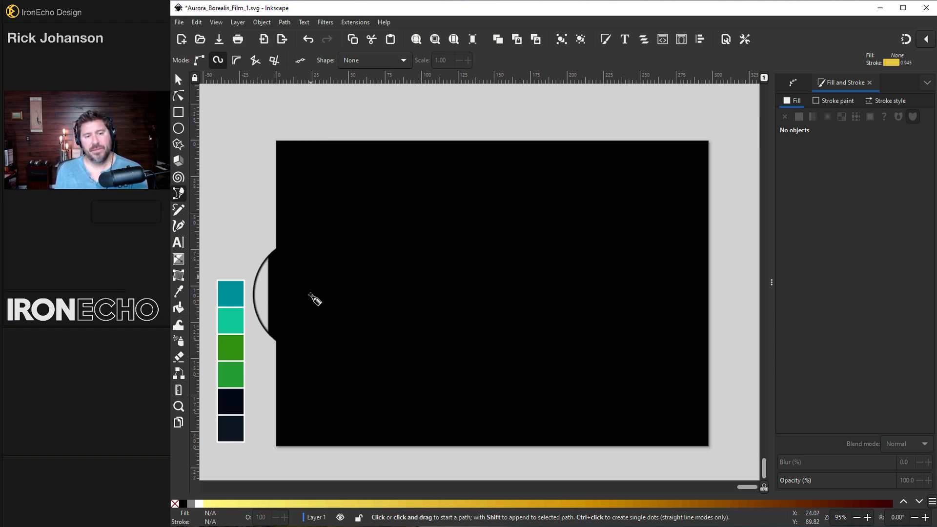
click(308, 381)
click(361, 361)
click(470, 372)
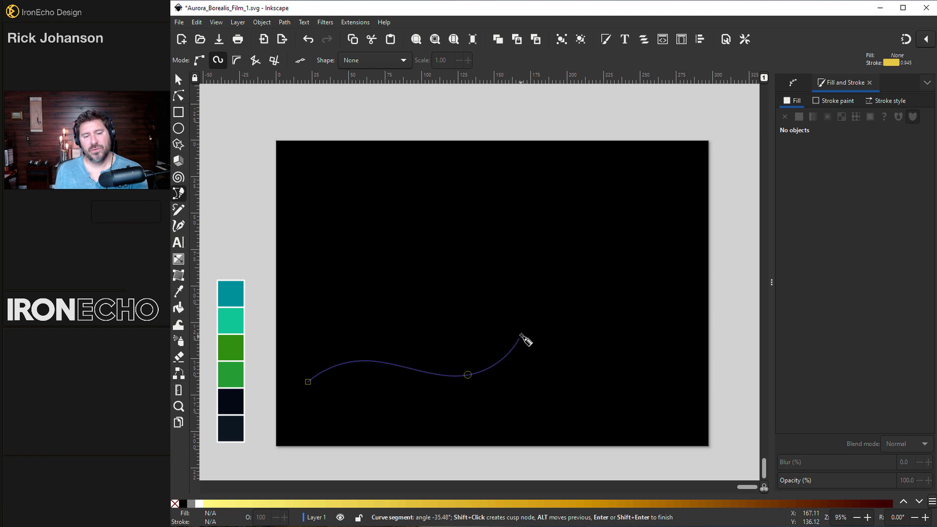
click(525, 326)
click(615, 297)
click(672, 223)
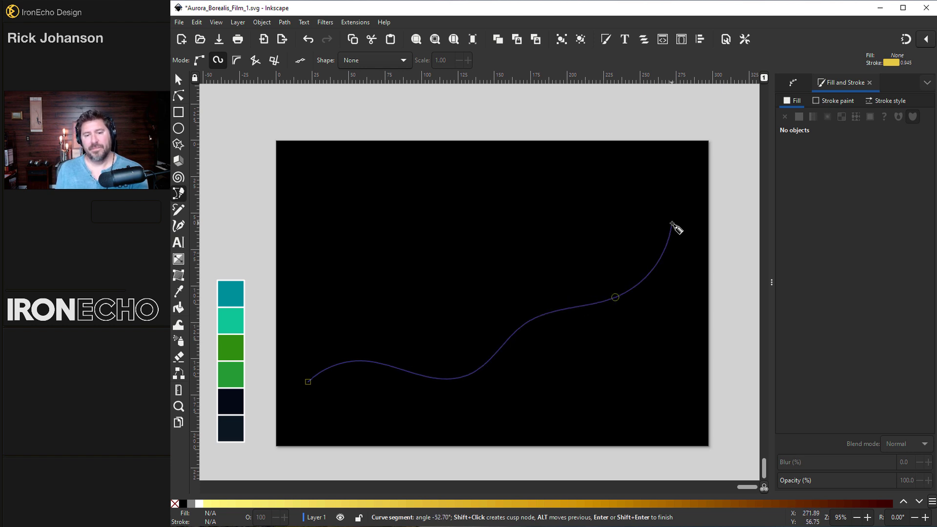
key(Return)
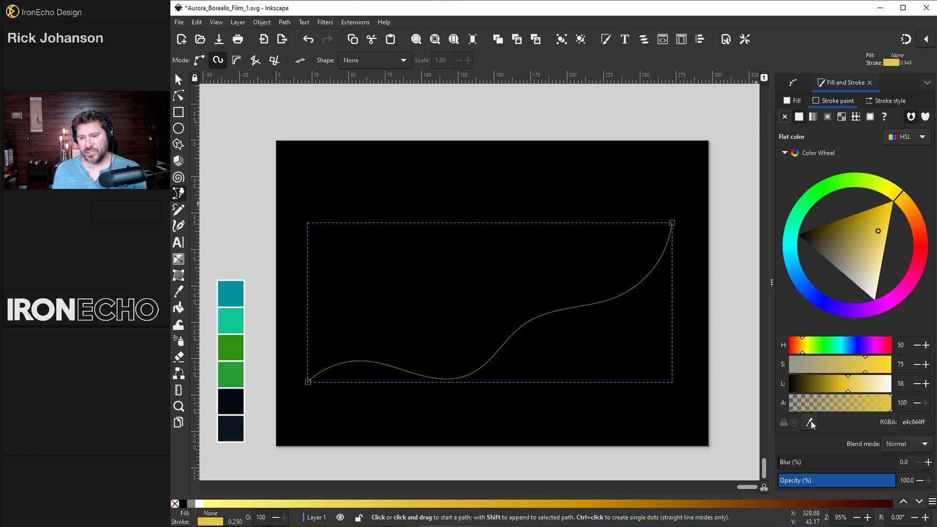
Colour the curve teal, then duplicate it and shift, shrink and slightly rotate the copy
key(d)
shift+click(231, 295)
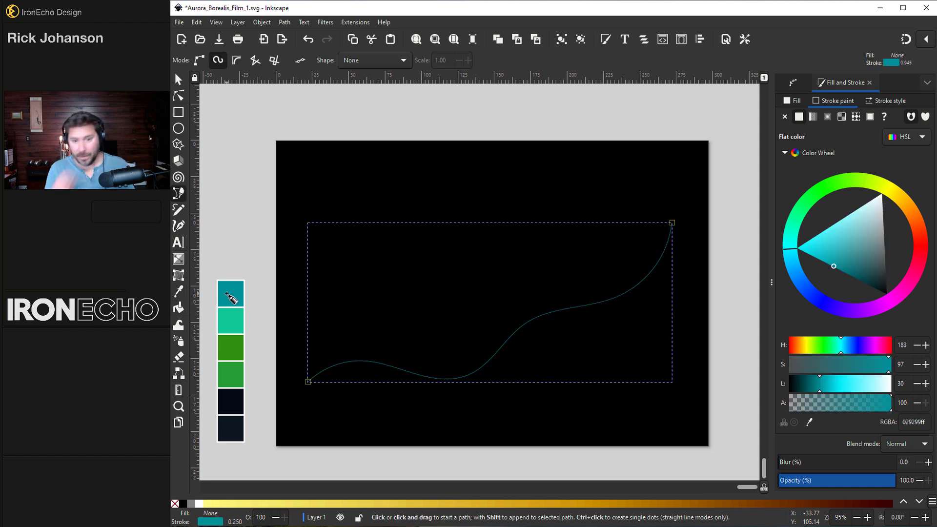
key(s)
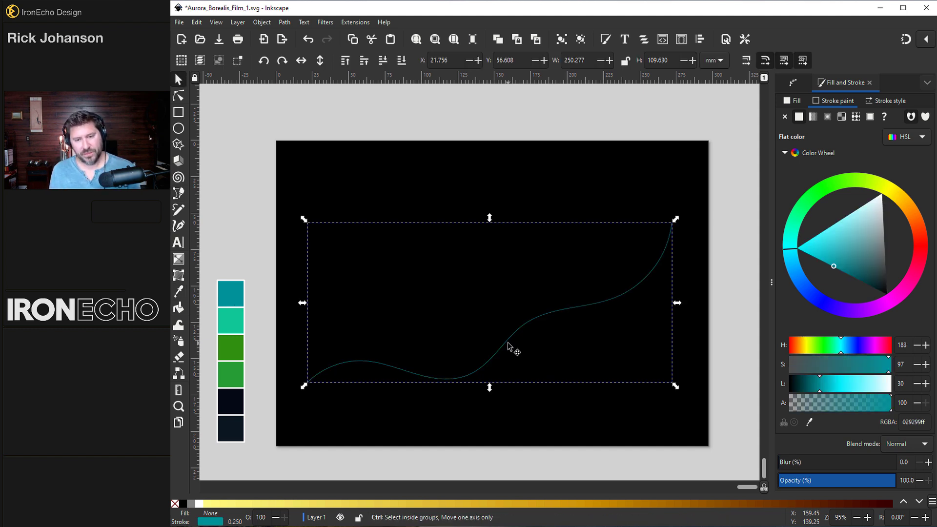
key(ctrl+d)
drag(508, 345, 496, 294)
drag(660, 177, 609, 202)
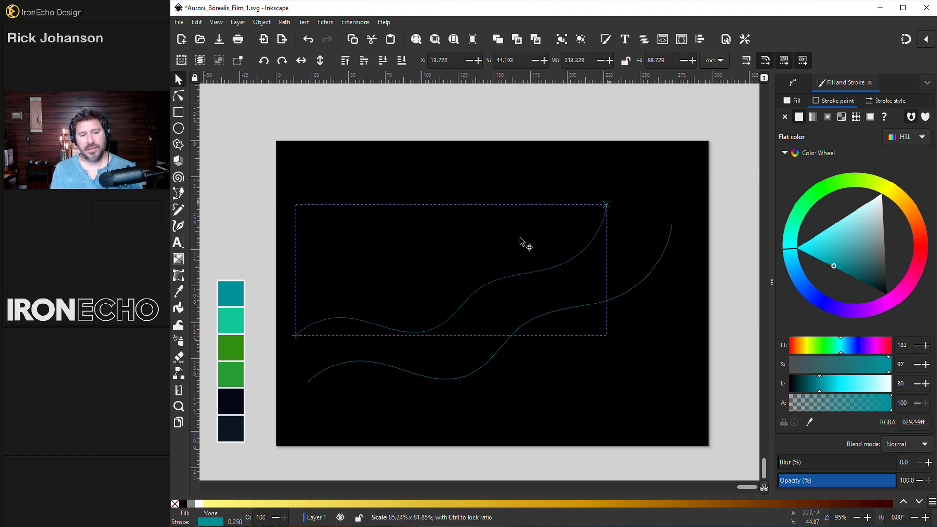
click(314, 329)
drag(292, 339, 303, 352)
Combine the original curve and its copy into a single path
click(475, 375)
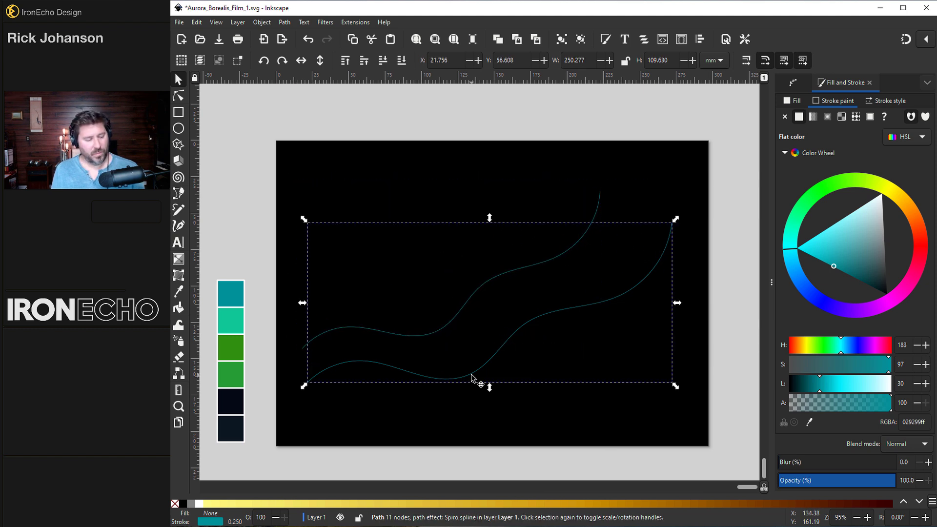
shift+click(452, 328)
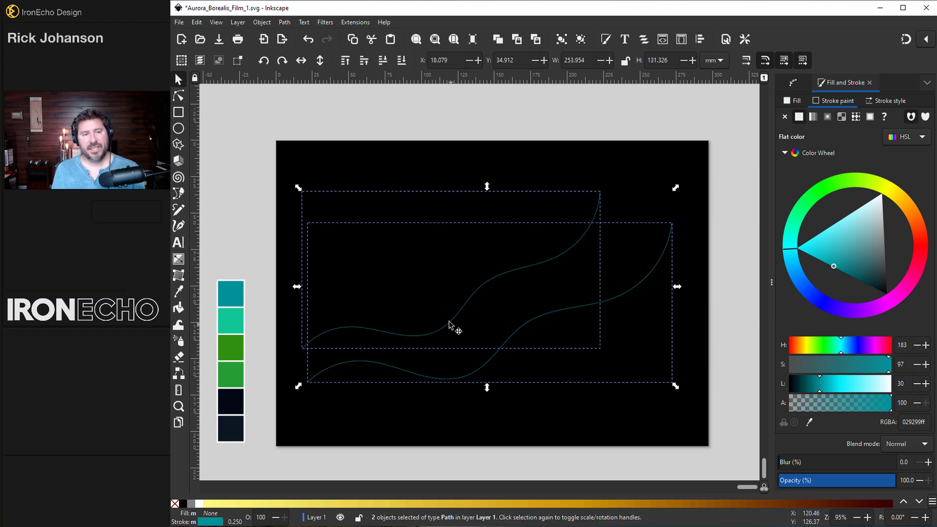
click(284, 22)
click(304, 148)
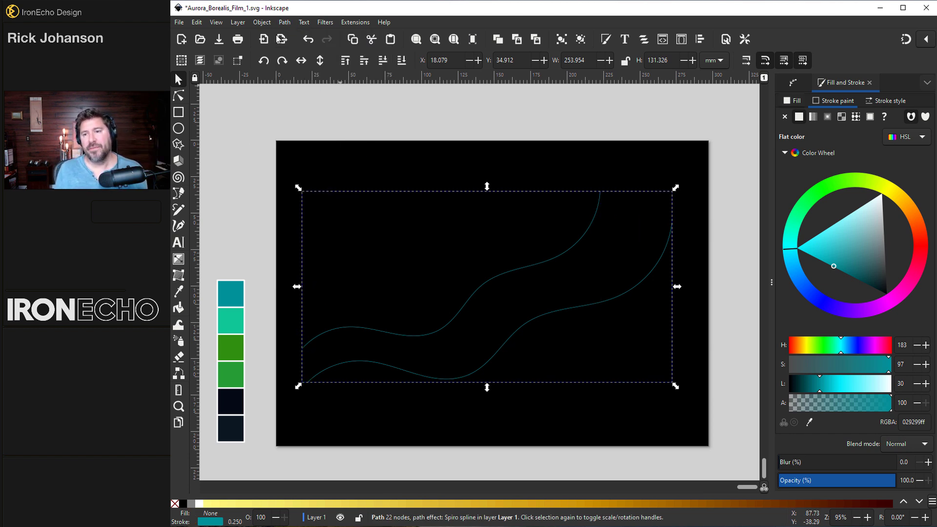
click(284, 22)
Add a Stitch Sub-Paths effect with 250 paths and start edge variance 1.0
click(319, 279)
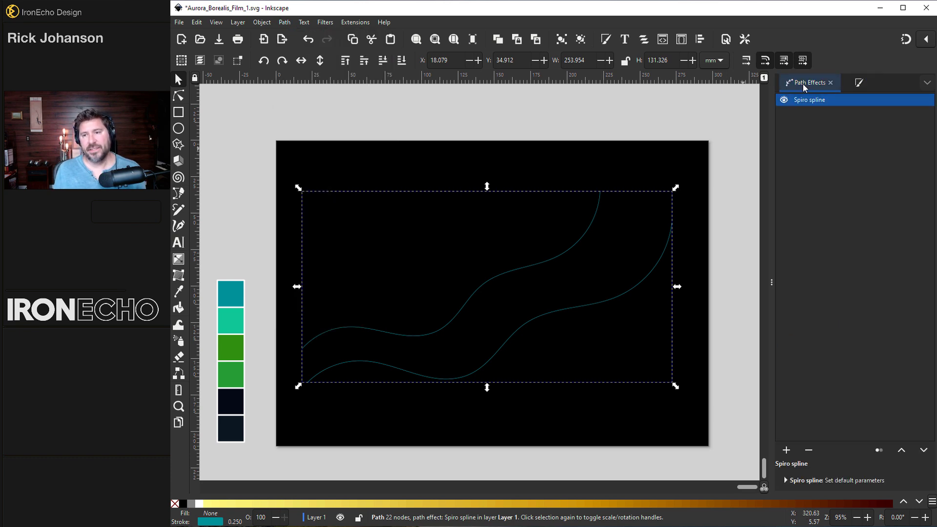
click(786, 450)
click(413, 414)
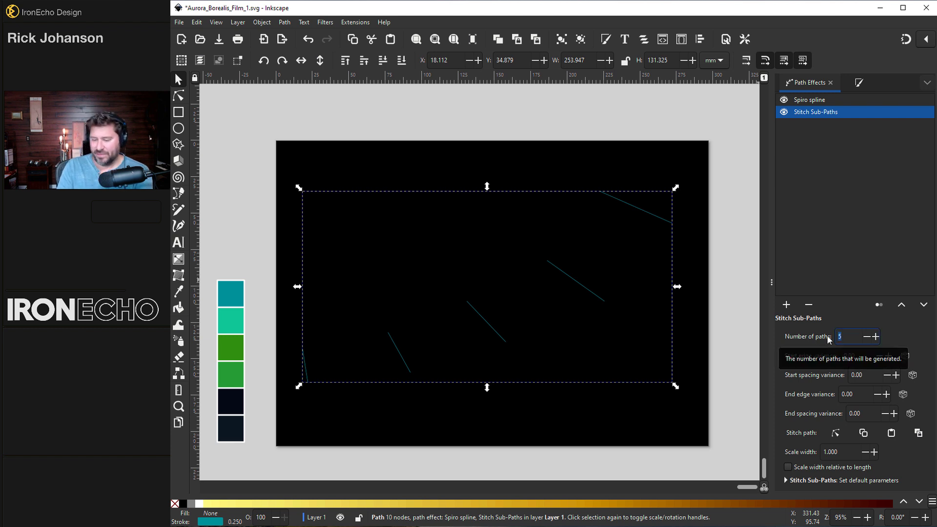
text(250)
key(Return)
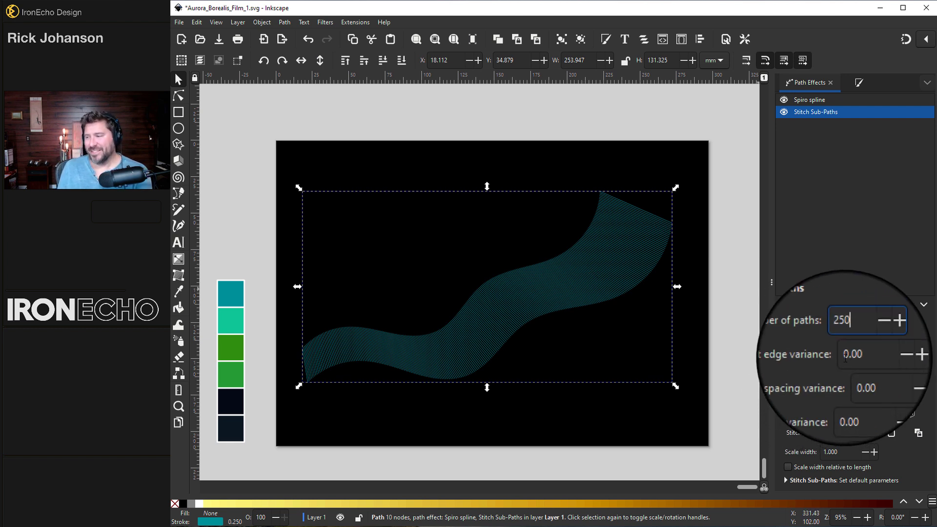
key(Tab)
text(1.0)
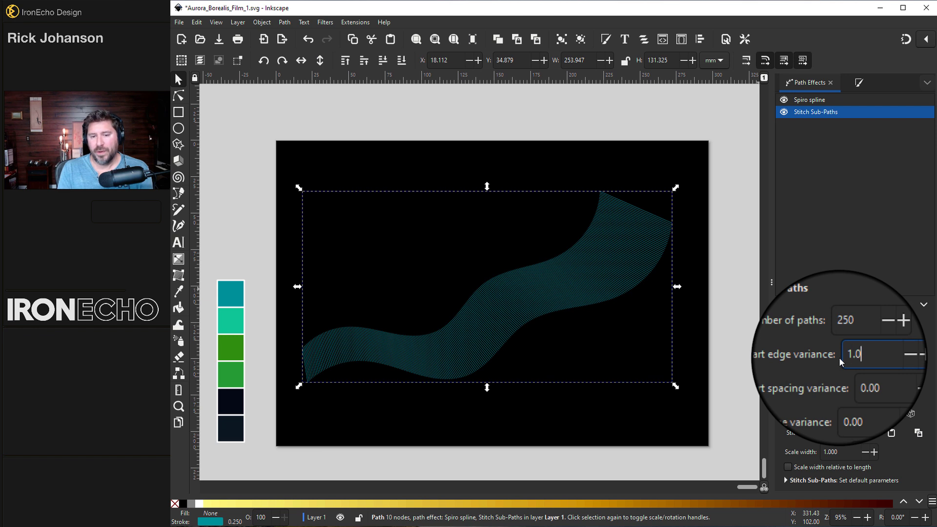
key(Return)
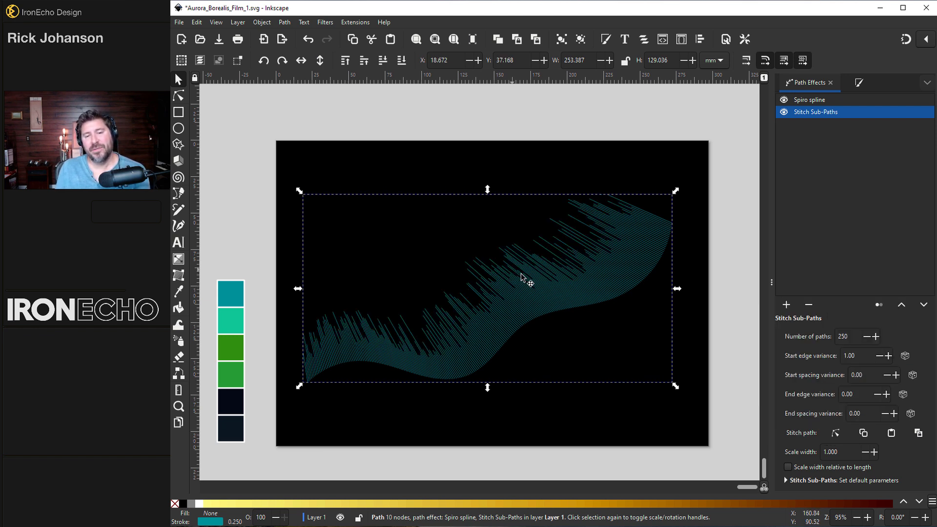
Set the stitch start edge variance to 0.50 and start spacing variance to 10
drag(866, 356, 834, 360)
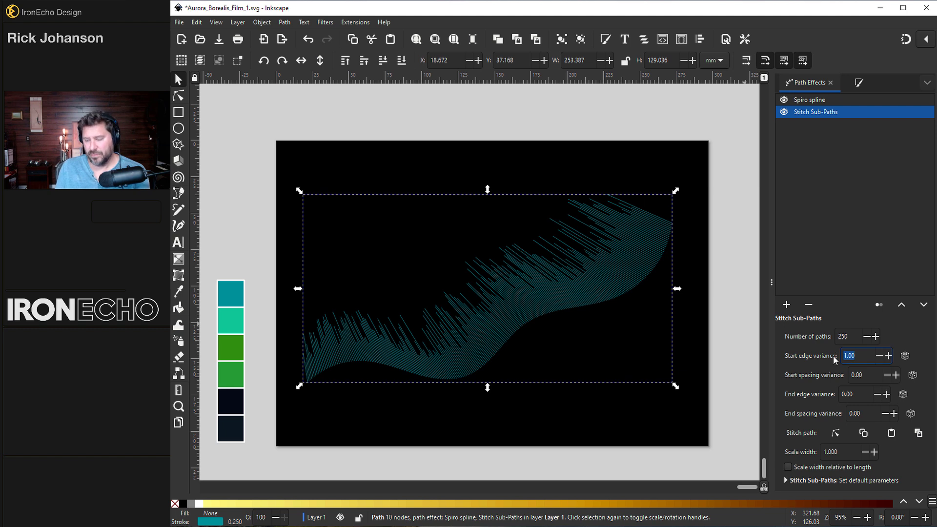
text(.5)
key(Return)
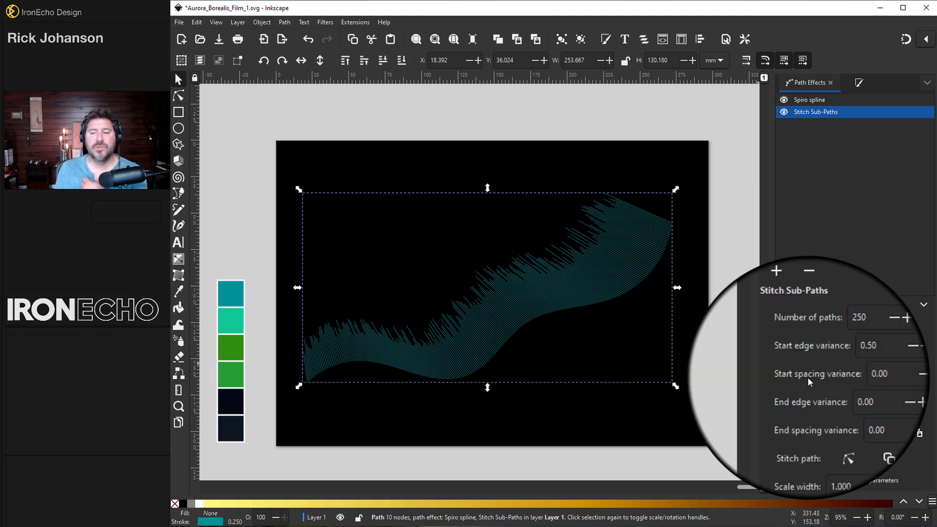
drag(864, 375, 837, 376)
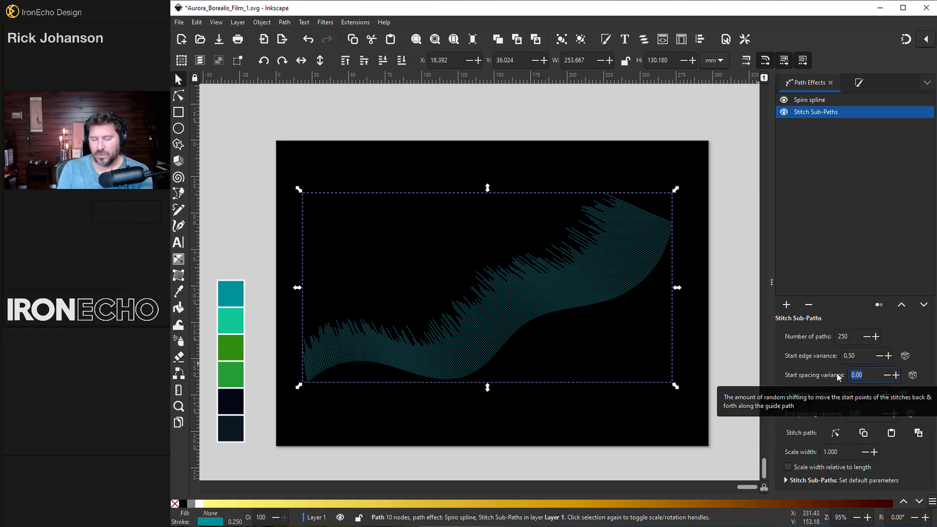
text(10)
key(Return)
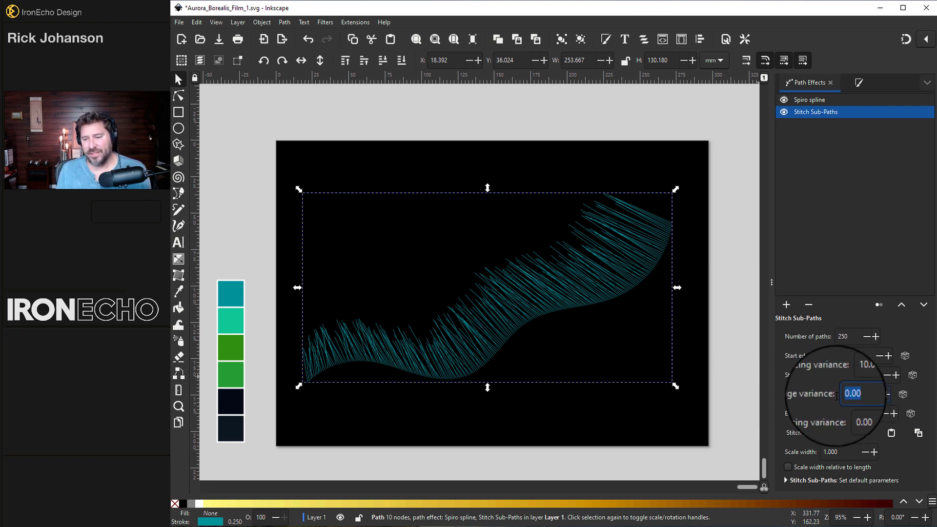
Set the stitch end edge variance to 0.20 and end spacing variance to 25
click(836, 396)
text(0.25)
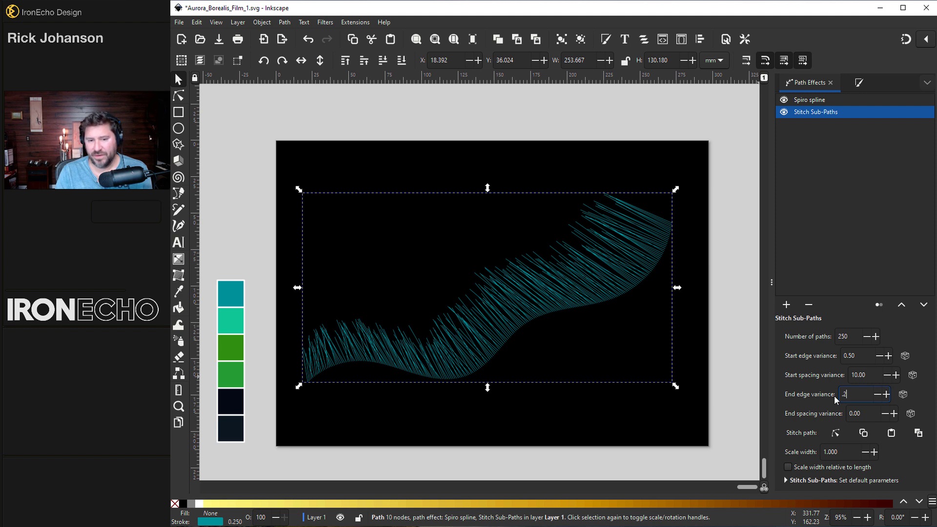
key(Return)
click(840, 394)
key(BackSpace)
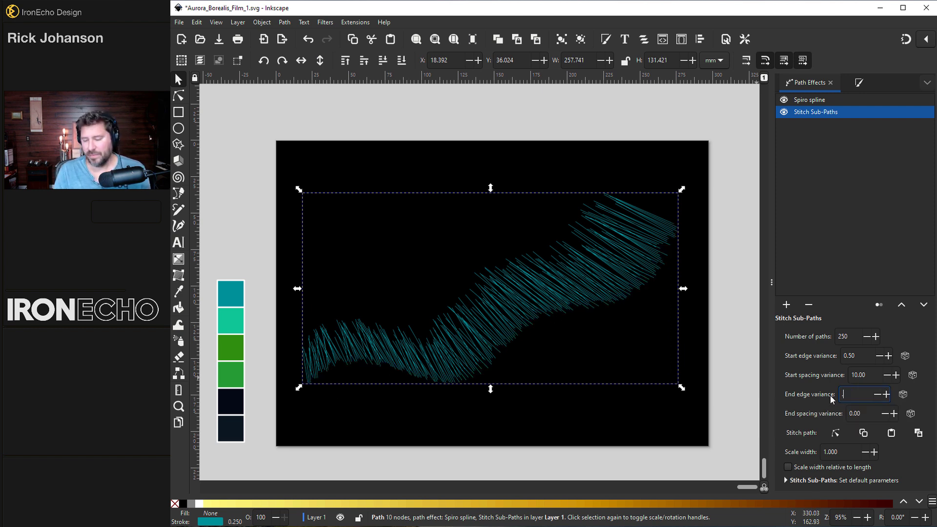
text(.20)
key(Tab)
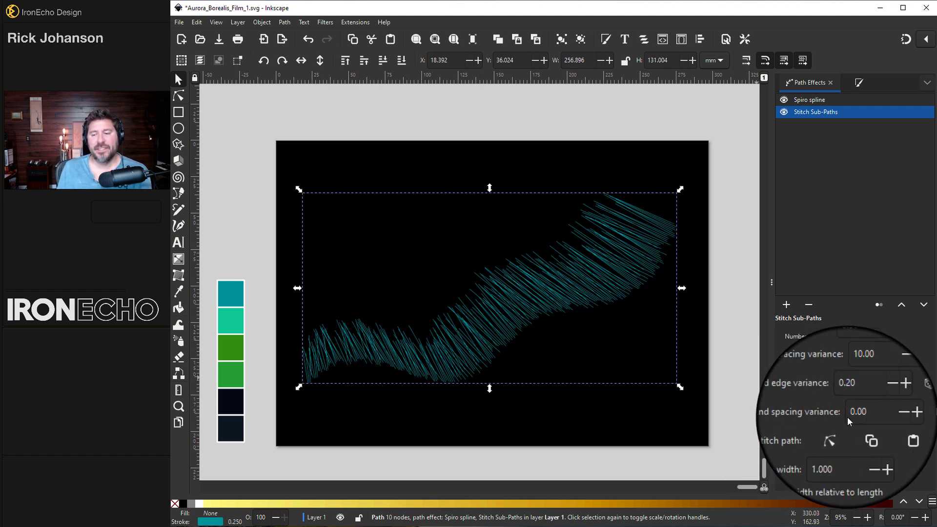
text(5)
key(Return)
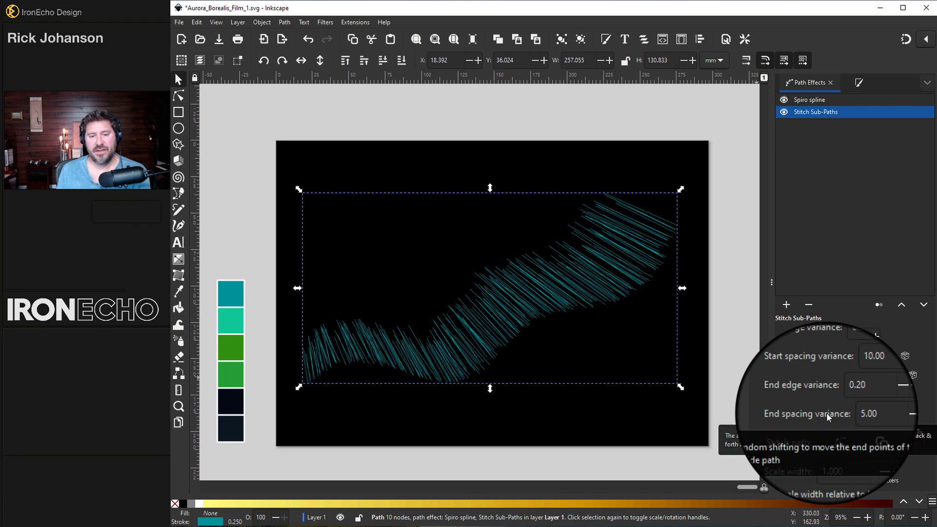
click(840, 415)
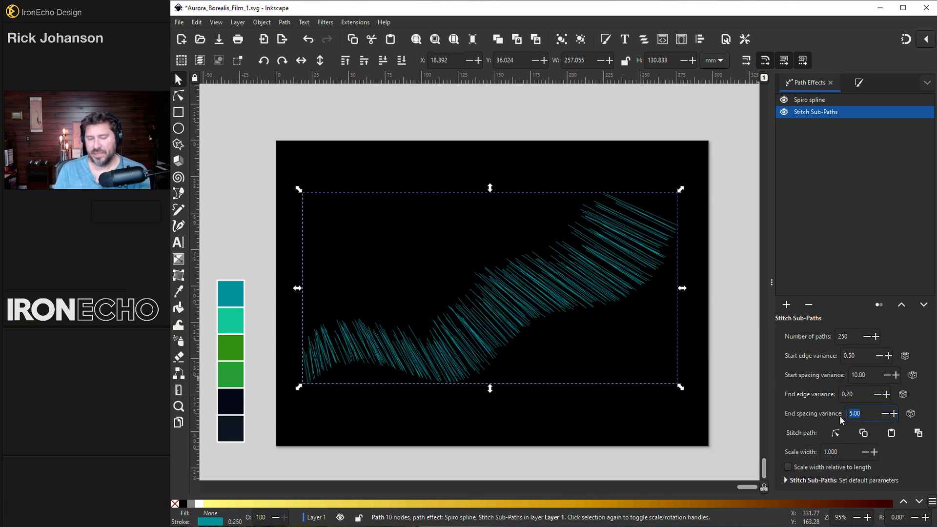
text(25)
key(Return)
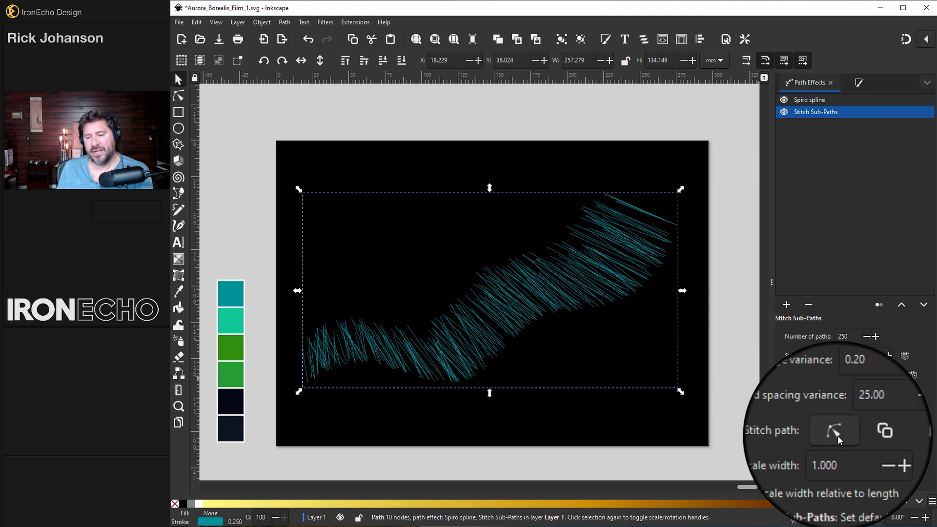
Lower the stitch guide's right end and bend its segment into a curve, then show stroke paint
click(839, 432)
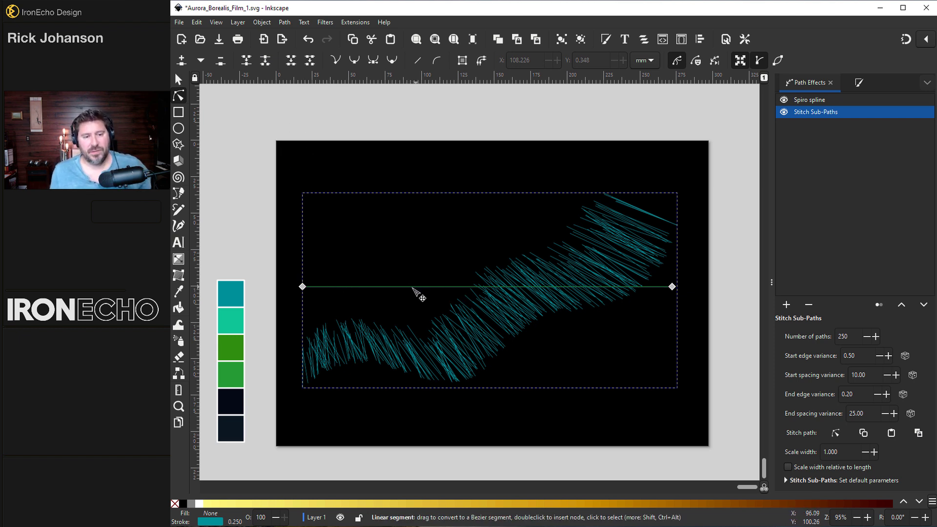
drag(673, 287, 665, 340)
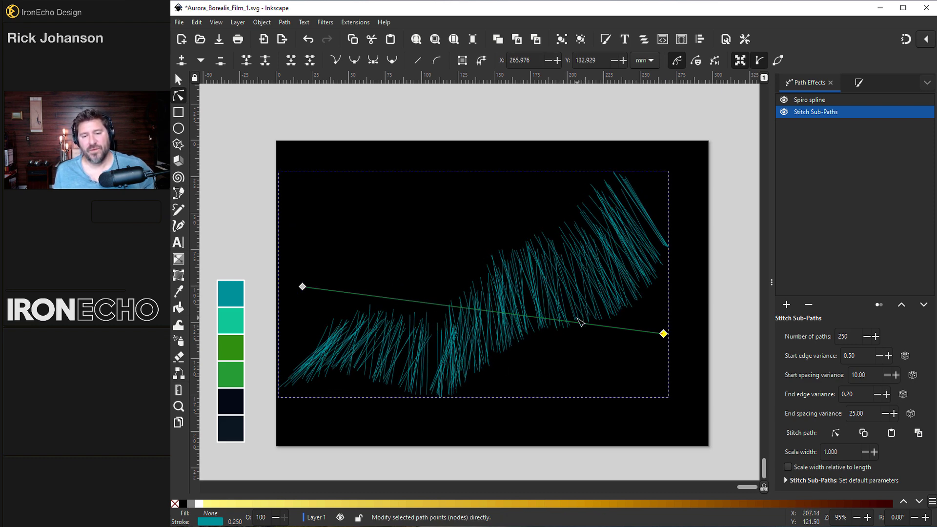
drag(585, 324, 594, 297)
mouse_move(425, 302)
mouse_down()
mouse_move(438, 274)
mouse_move(423, 302)
mouse_up()
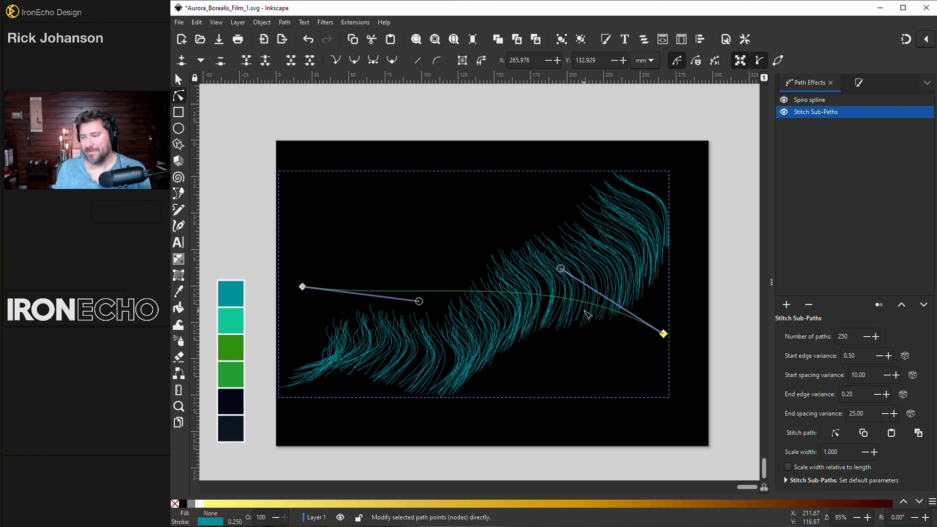
click(858, 84)
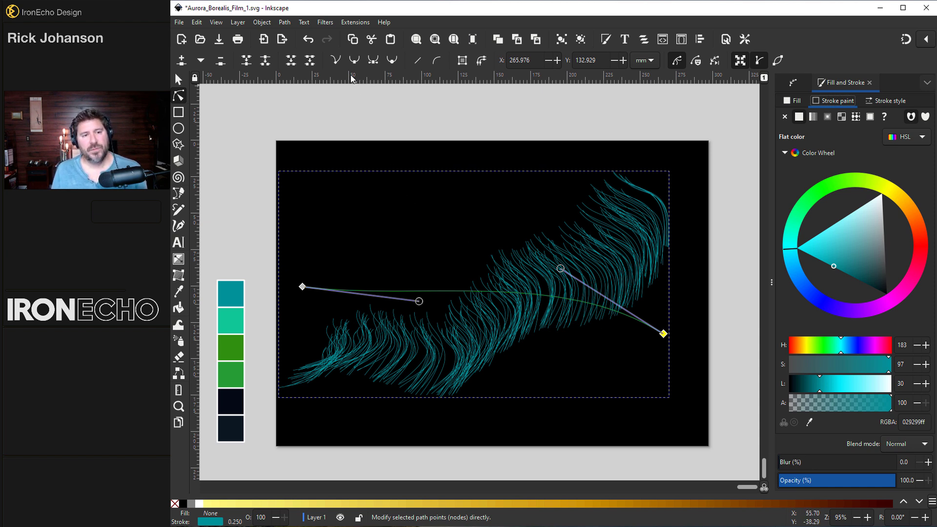
Apply a Blur filter with horizontal 0.05 and vertical 3.50 to the aurora strands
click(324, 22)
mouse_move(339, 51)
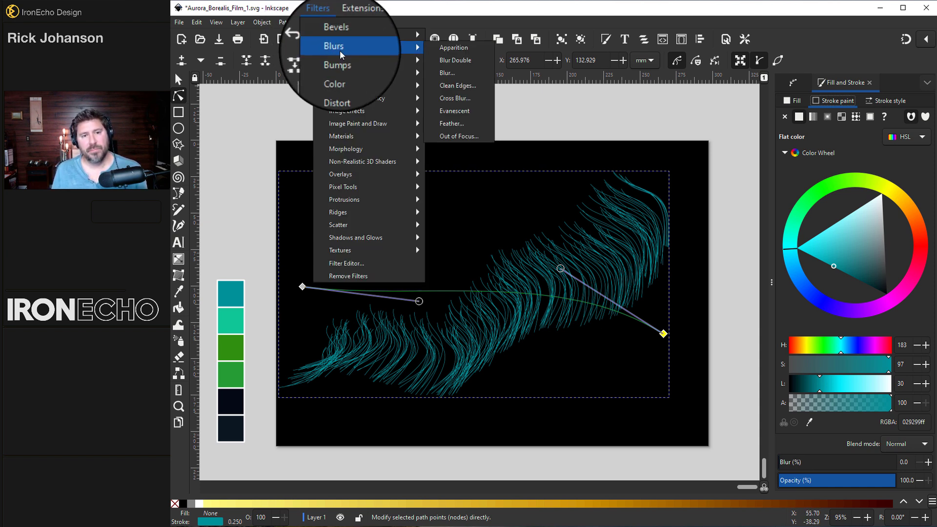
click(463, 71)
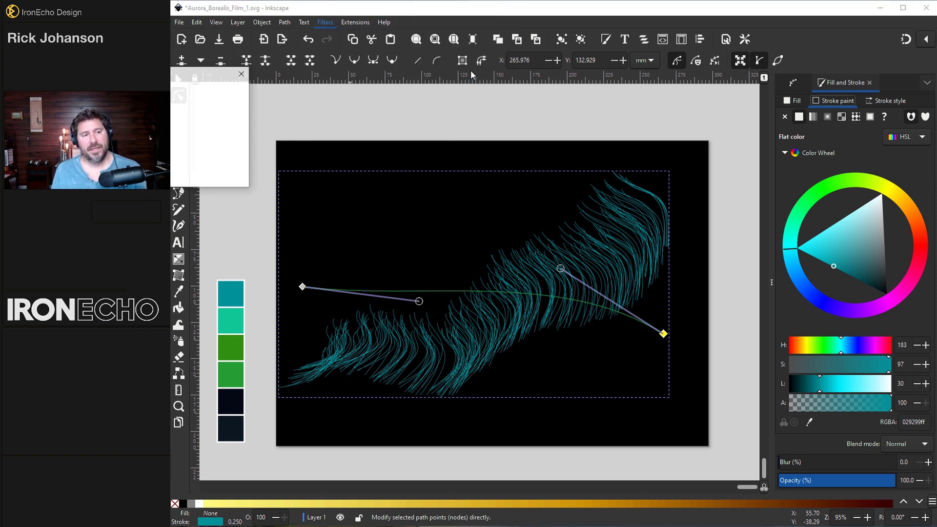
drag(366, 78, 397, 71)
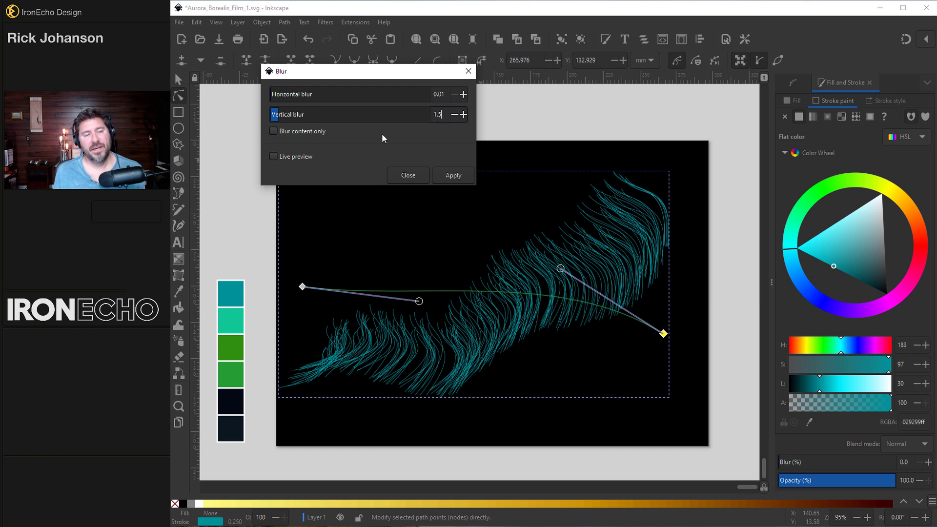
click(274, 157)
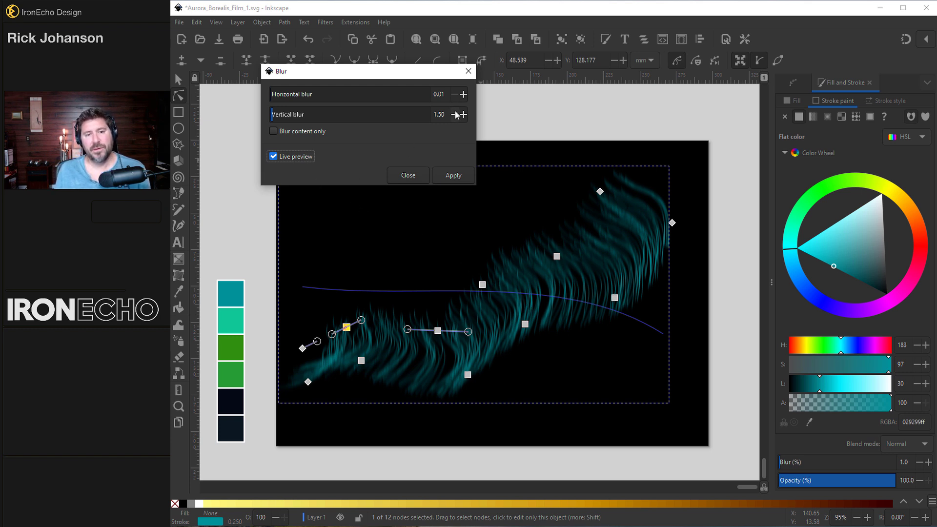
drag(446, 114, 426, 114)
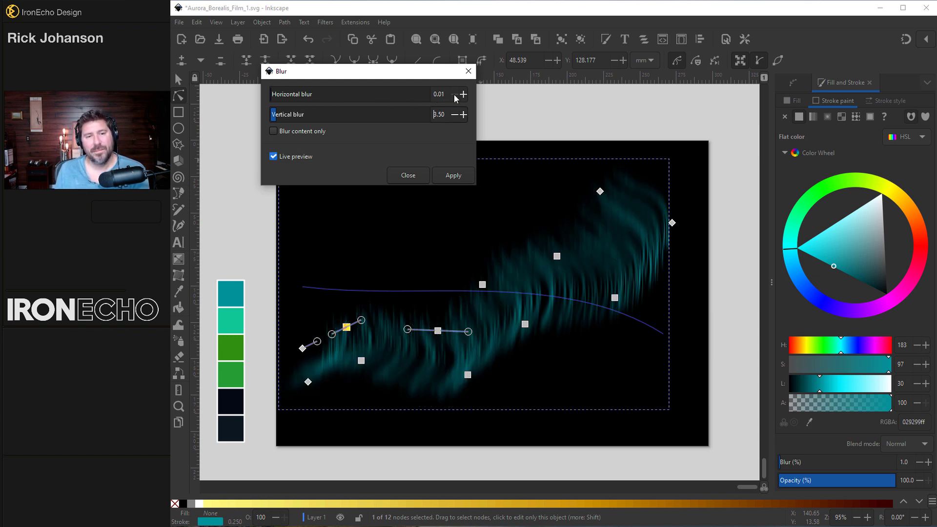
click(434, 94)
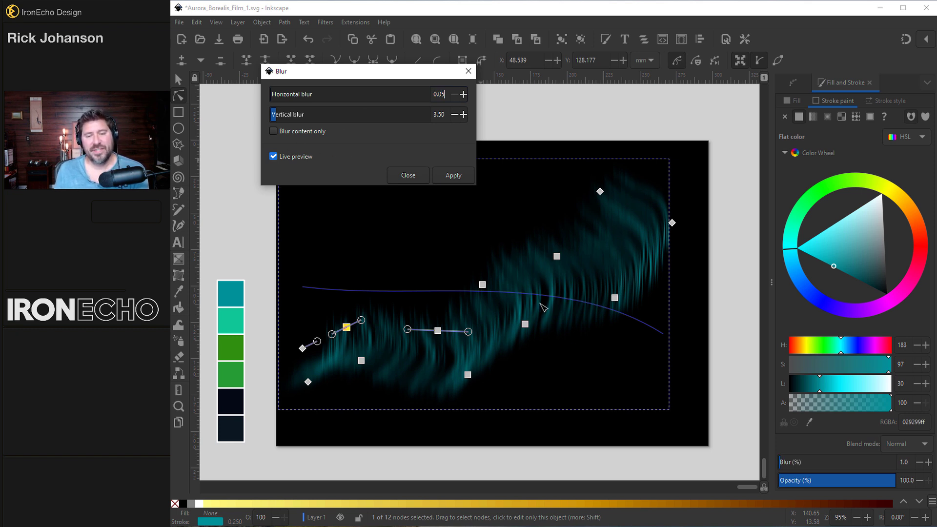
click(274, 157)
click(274, 157)
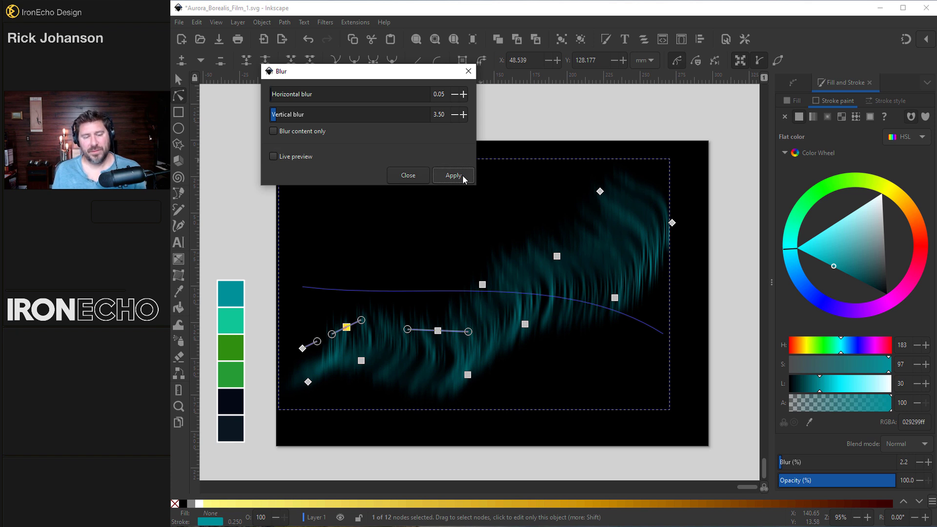
click(408, 175)
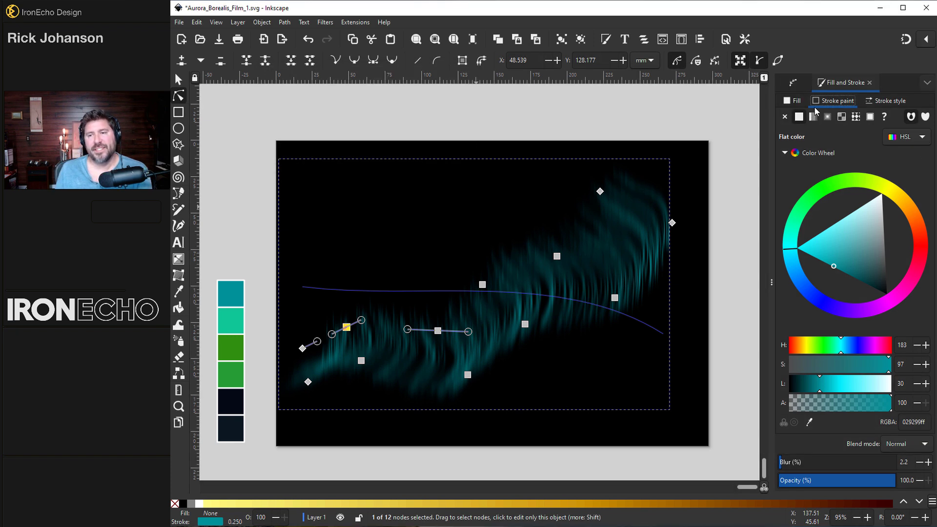
Move the stitch guide's left end up and right and bend its curve into a steeper arc
click(795, 83)
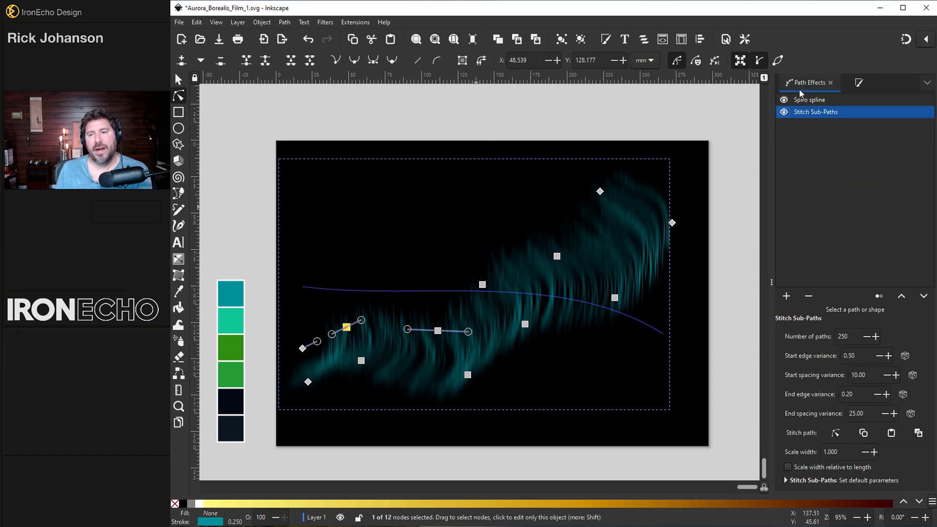
click(837, 433)
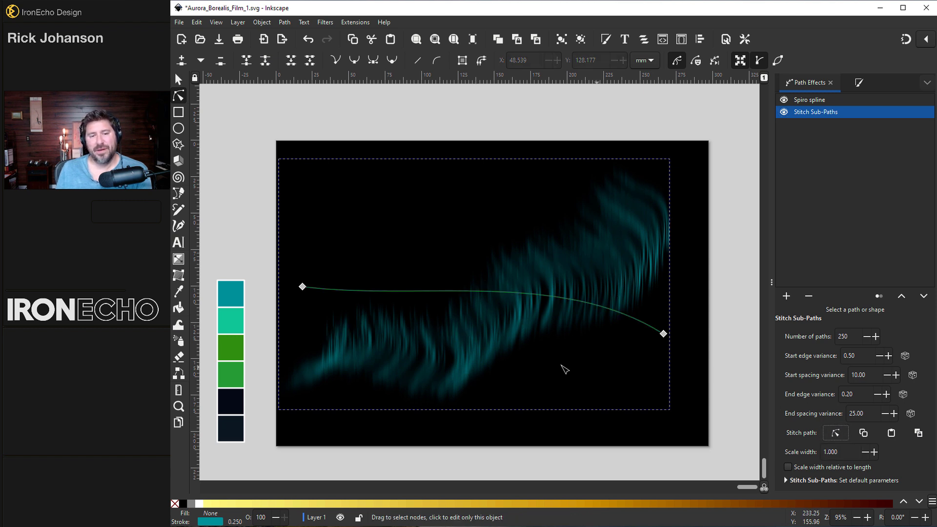
drag(303, 287, 377, 258)
drag(560, 269, 642, 275)
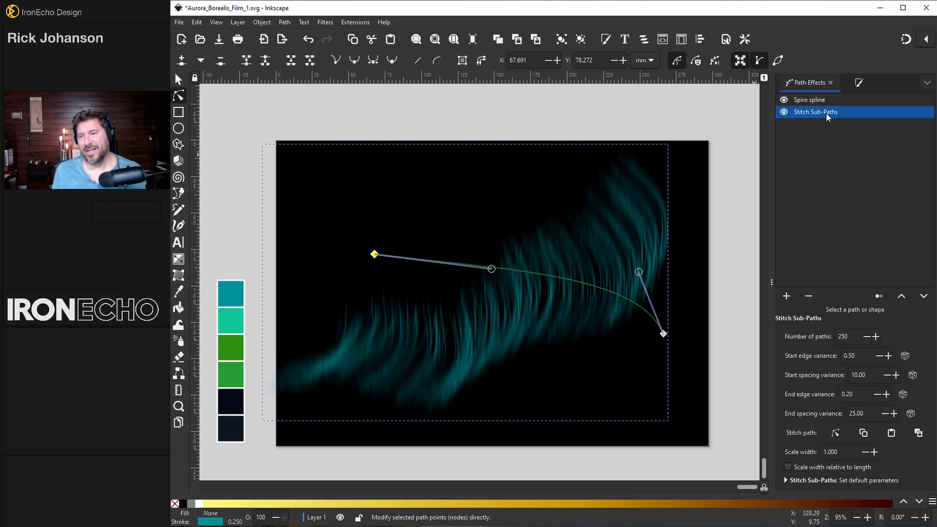
Give the strands' stroke an opaque diagonal linear gradient with a green lower-left end
click(859, 83)
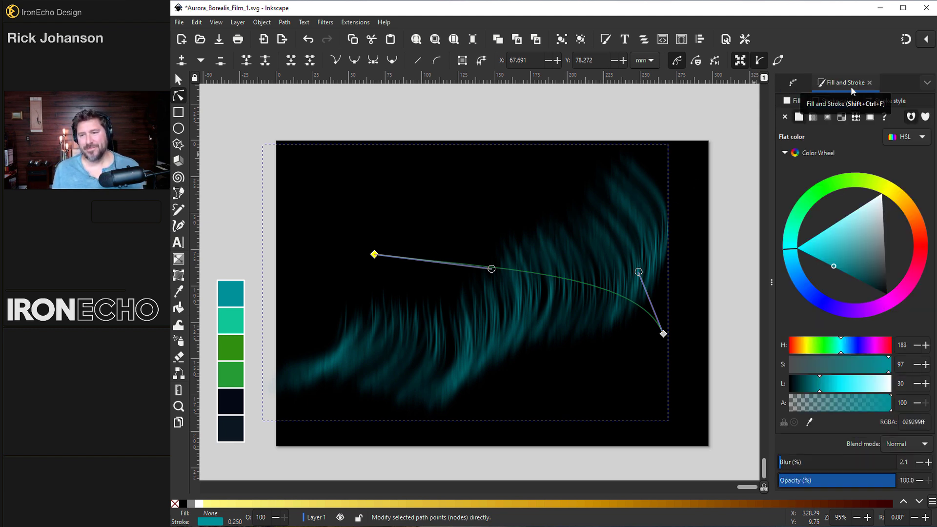
click(812, 118)
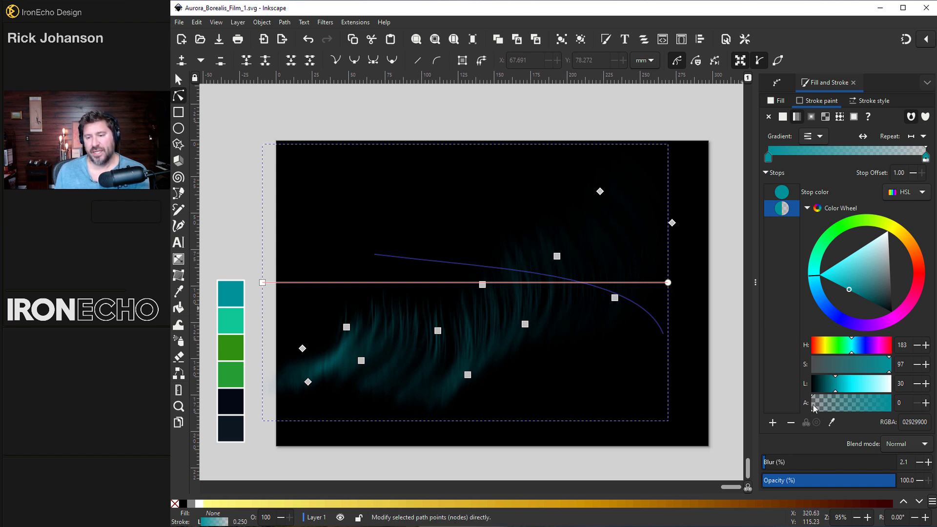
drag(814, 408, 910, 401)
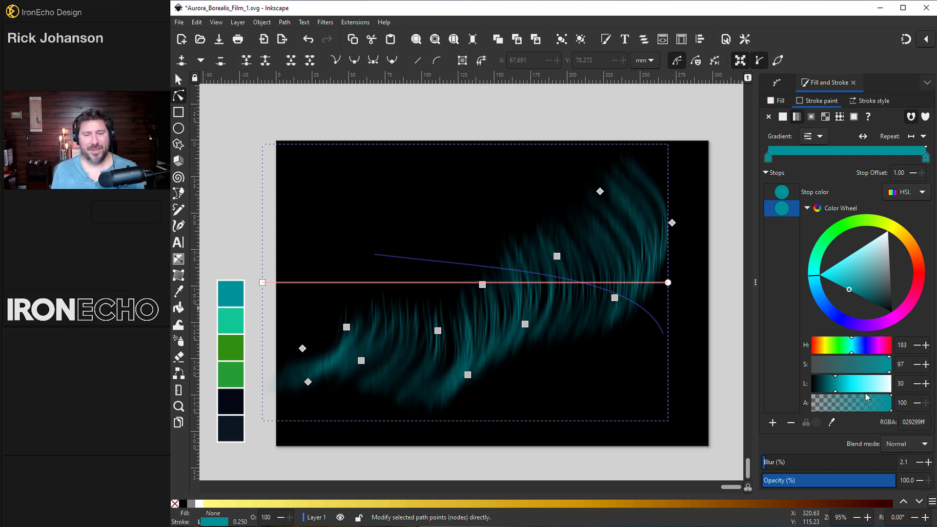
drag(262, 283, 292, 377)
key(d)
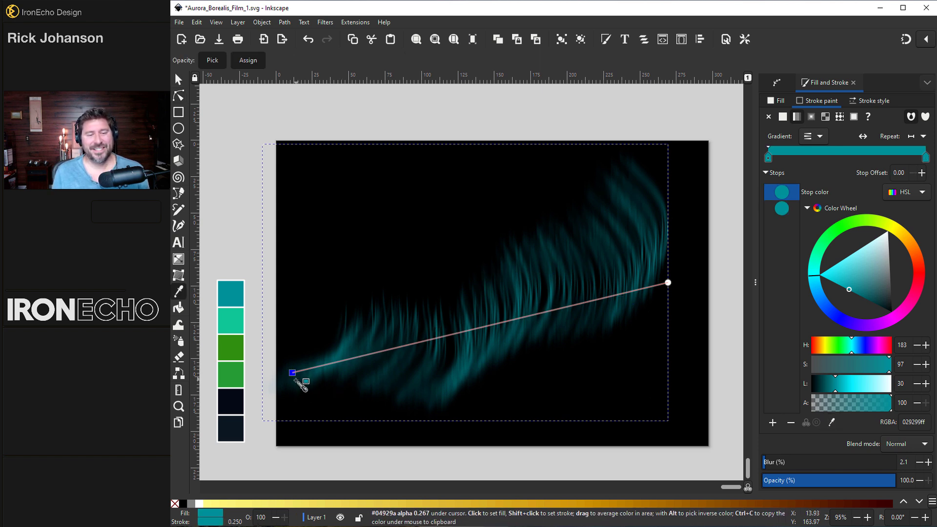
click(237, 375)
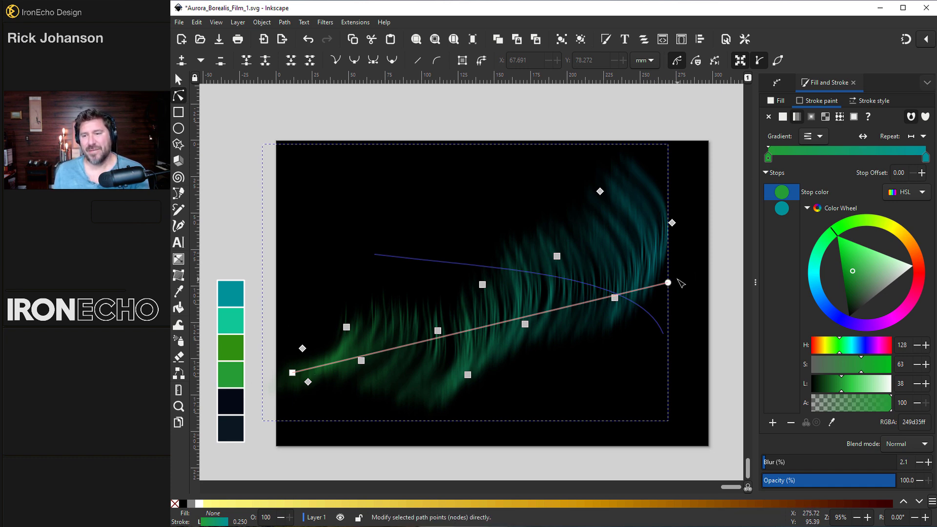
key(ctrl+shift+7)
key(s)
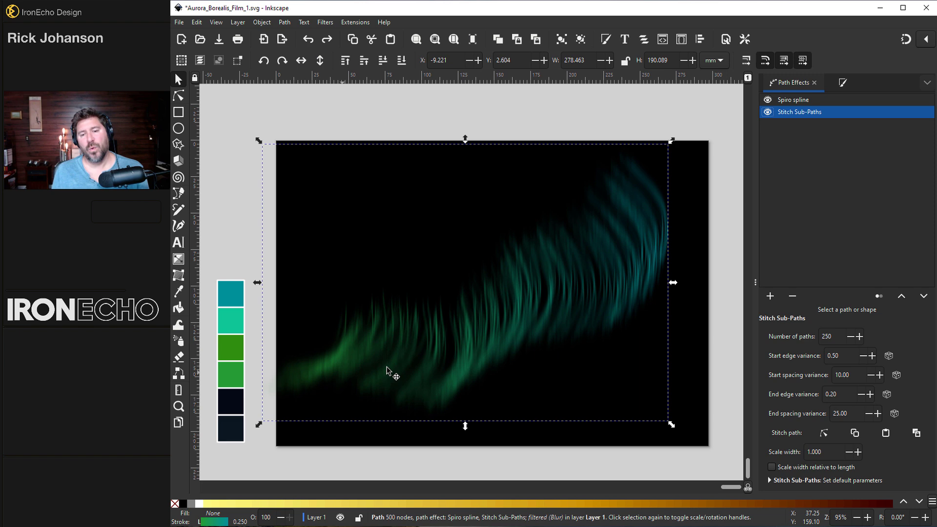
Shrink the aurora copy proportionally to about 72% and move it to the lower left
click(622, 258)
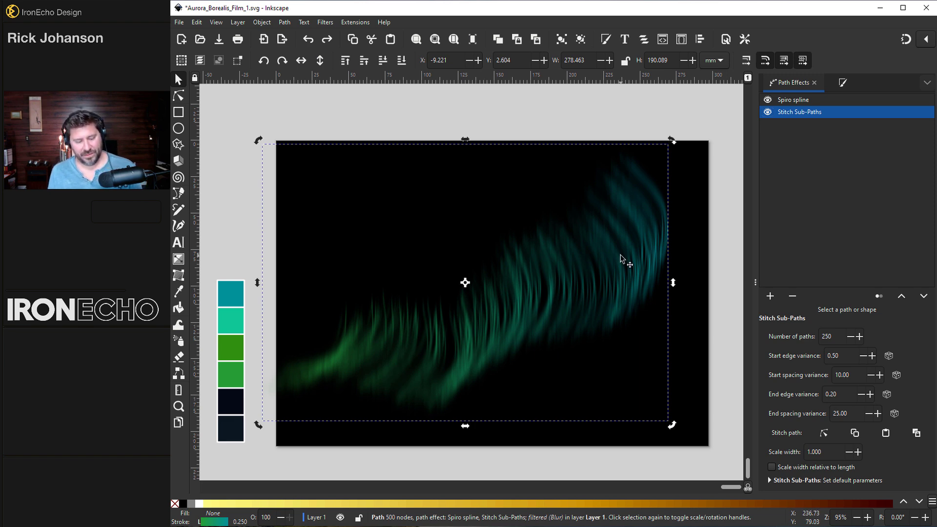
key(ctrl)
click(622, 259)
key(ctrl+shift+f)
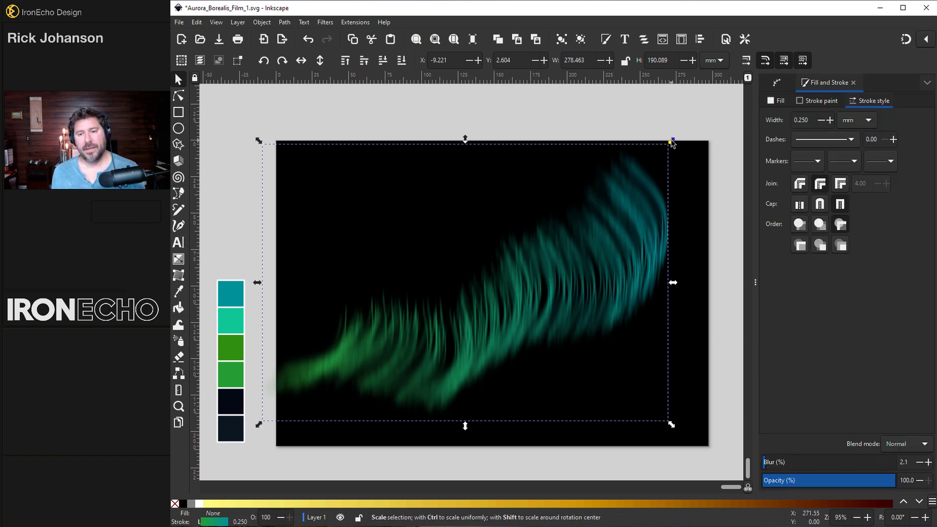
mouse_move(672, 140)
mouse_down()
mouse_move(595, 237)
mouse_move(545, 263)
mouse_up()
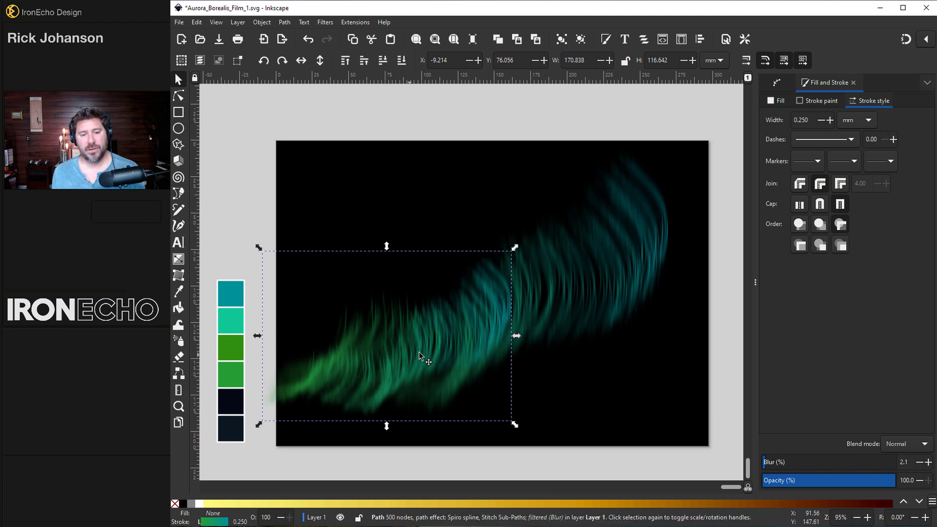
mouse_move(418, 352)
mouse_down()
mouse_move(442, 347)
mouse_move(434, 337)
mouse_move(393, 374)
mouse_up()
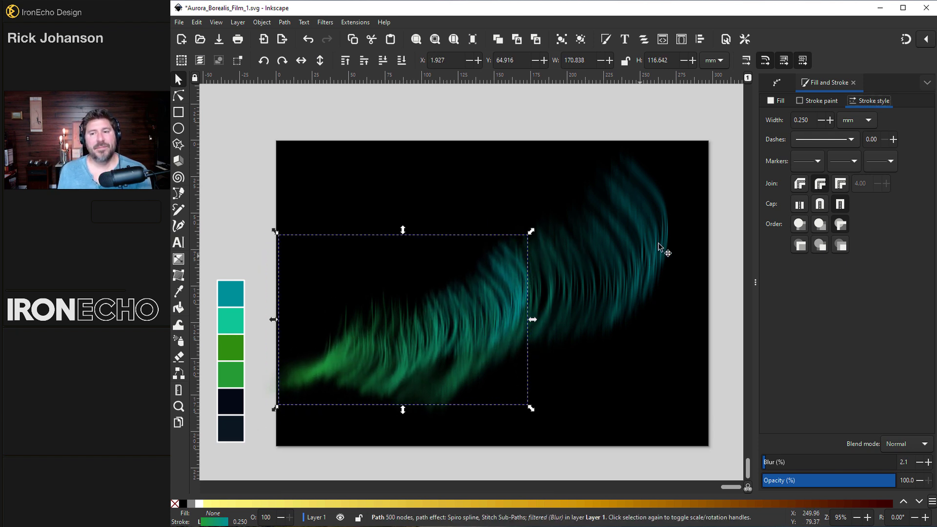
click(777, 84)
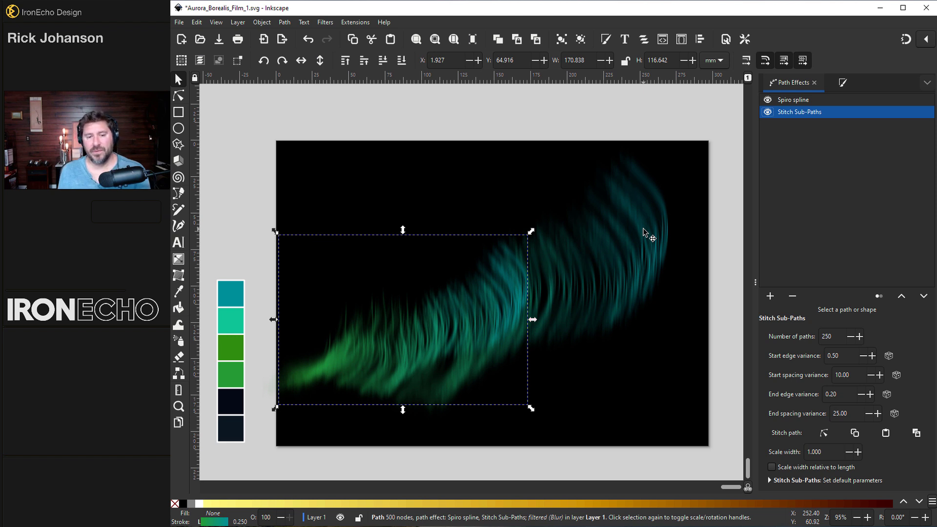
Slant the copy along its top edge, undoing the extra slant on its right side
click(355, 353)
key(ctrl+shift+f)
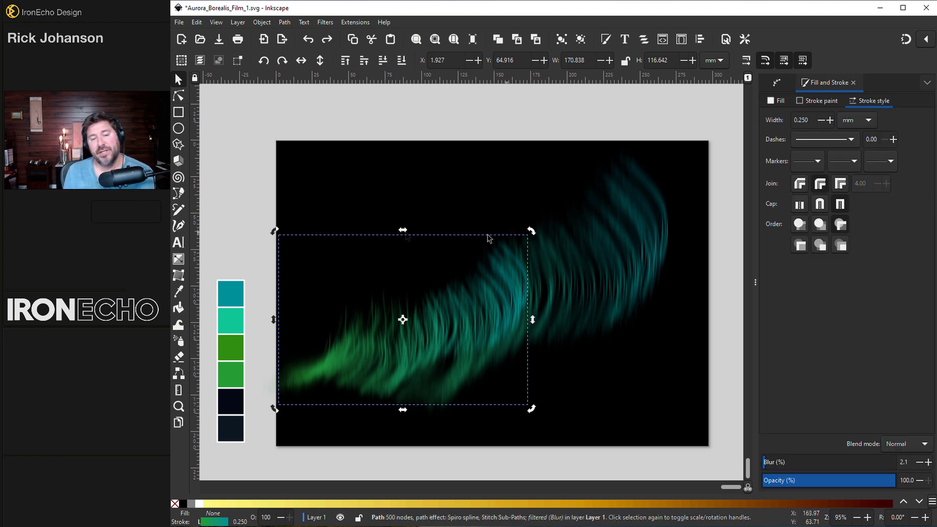
drag(403, 234, 431, 234)
drag(548, 335, 547, 343)
key(ctrl+z)
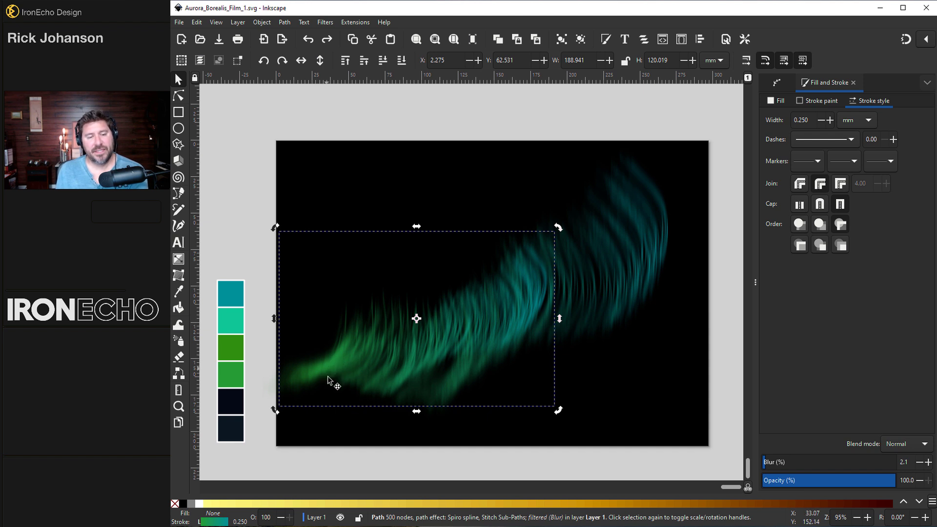
Apply the Blur filter with vertical 3.50 to the copy, then select both aurora bands
click(324, 22)
mouse_move(390, 47)
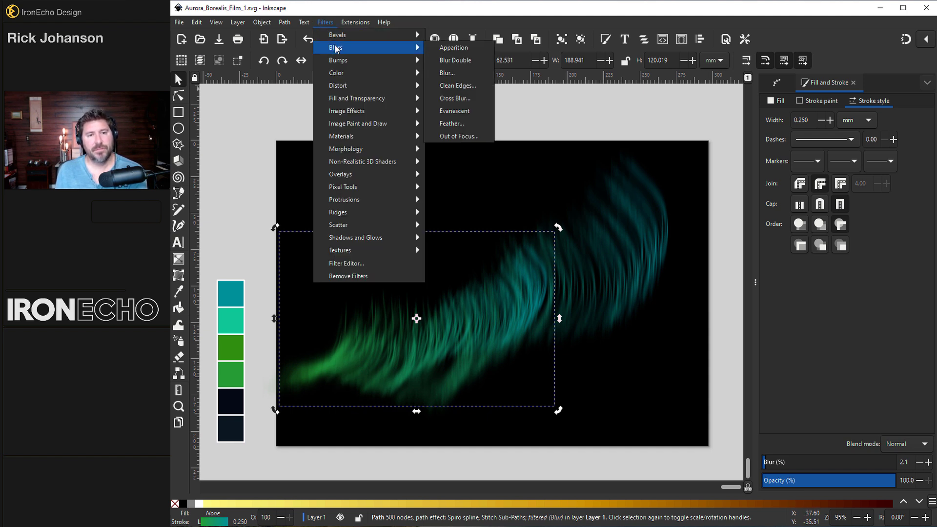
click(447, 73)
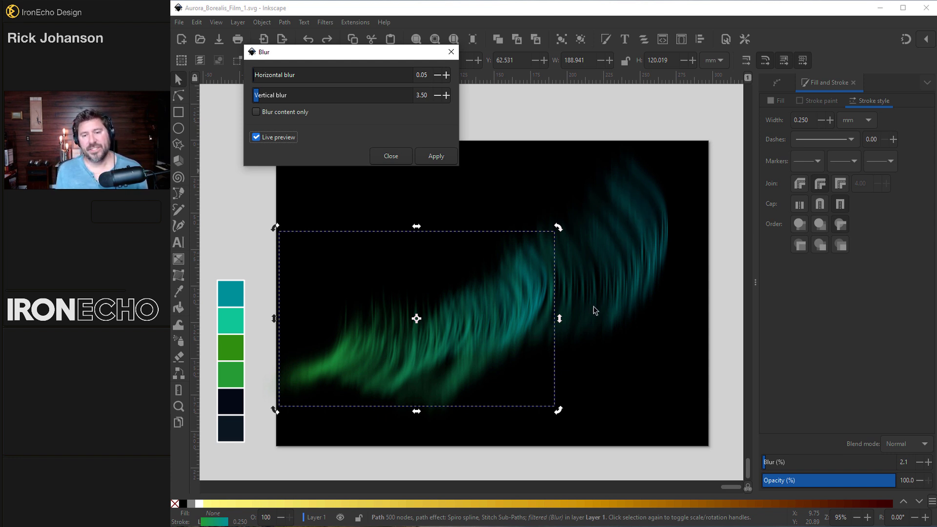
click(435, 156)
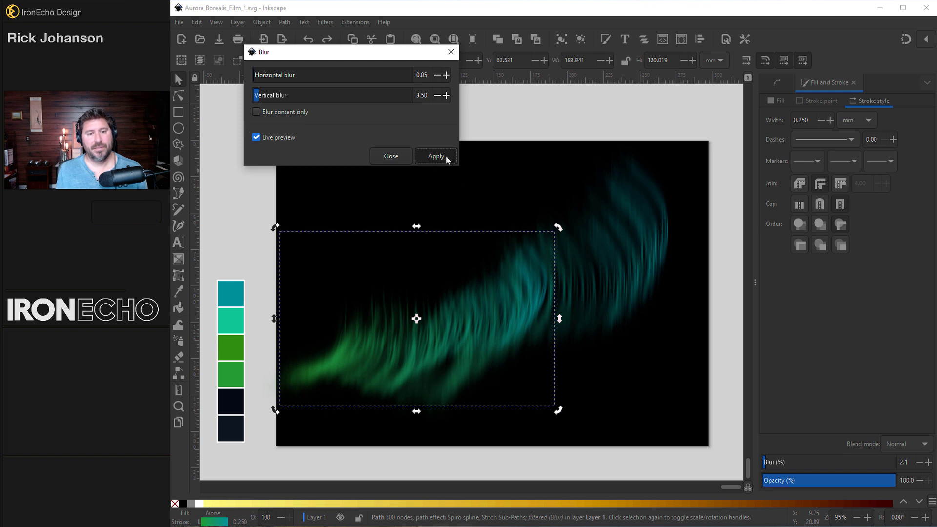
click(391, 156)
drag(251, 121, 689, 438)
Group both aurora bands, raise the group above the sky photo, and deselect
key(ctrl+g)
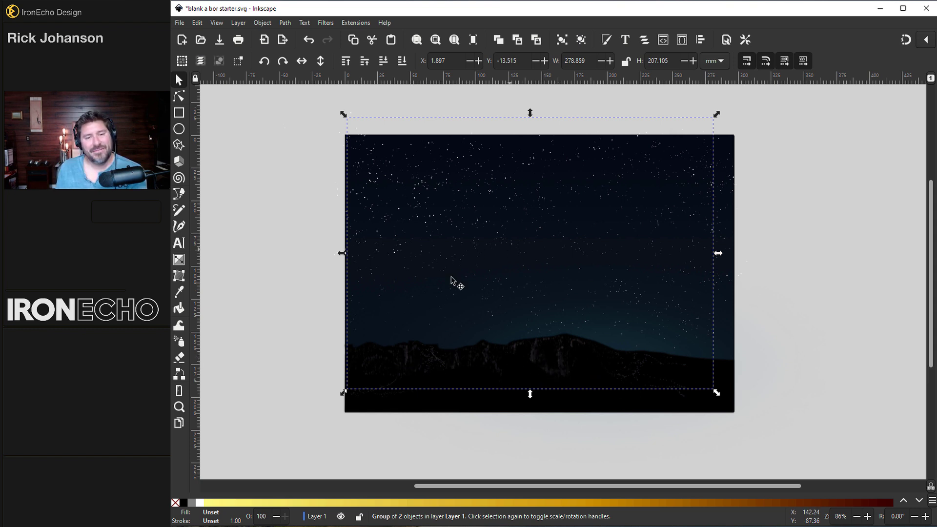
click(365, 63)
click(305, 171)
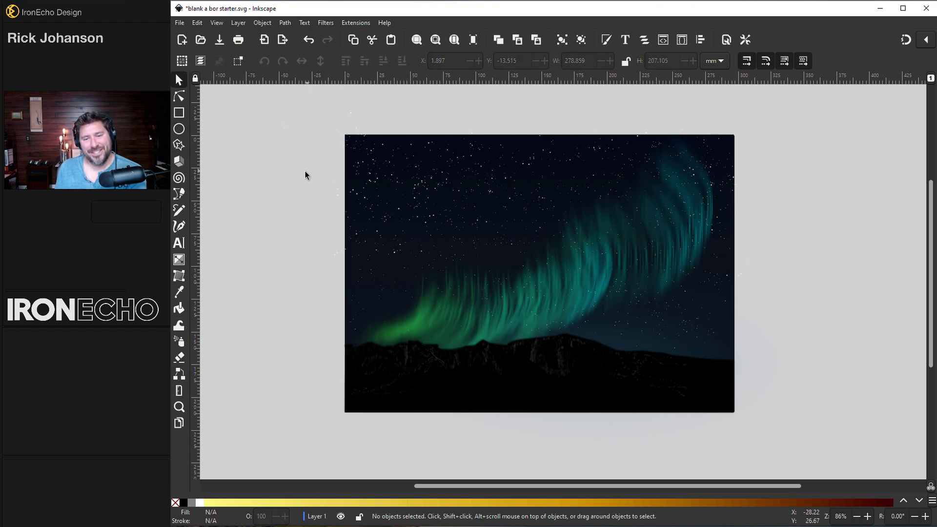